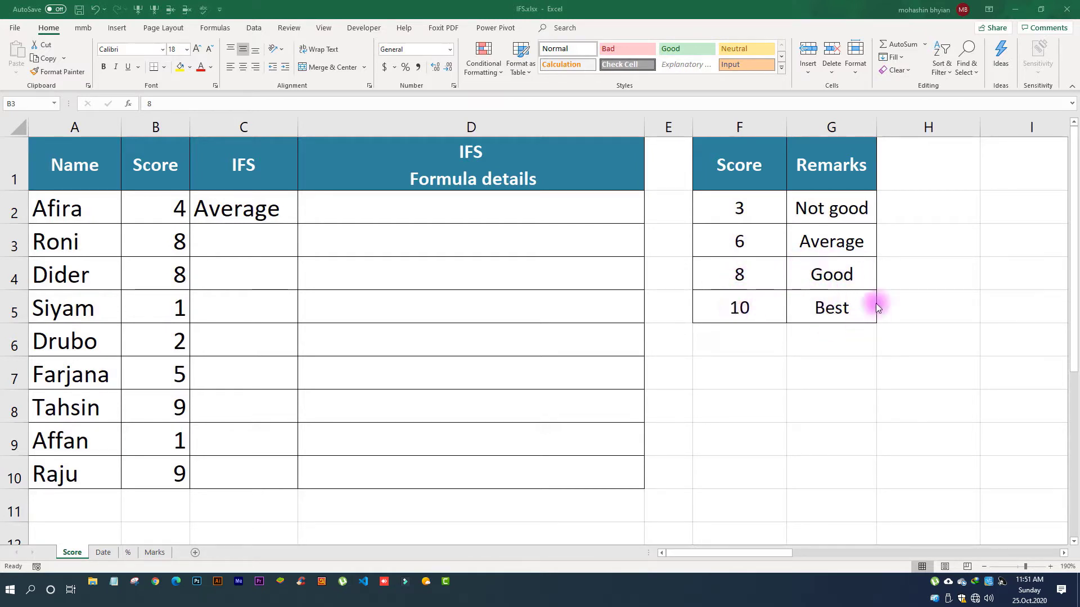
# Step: Test the remark formula by entering the scores 8, 10 and 3 one after another in cell B2
pyautogui.click(150, 212)
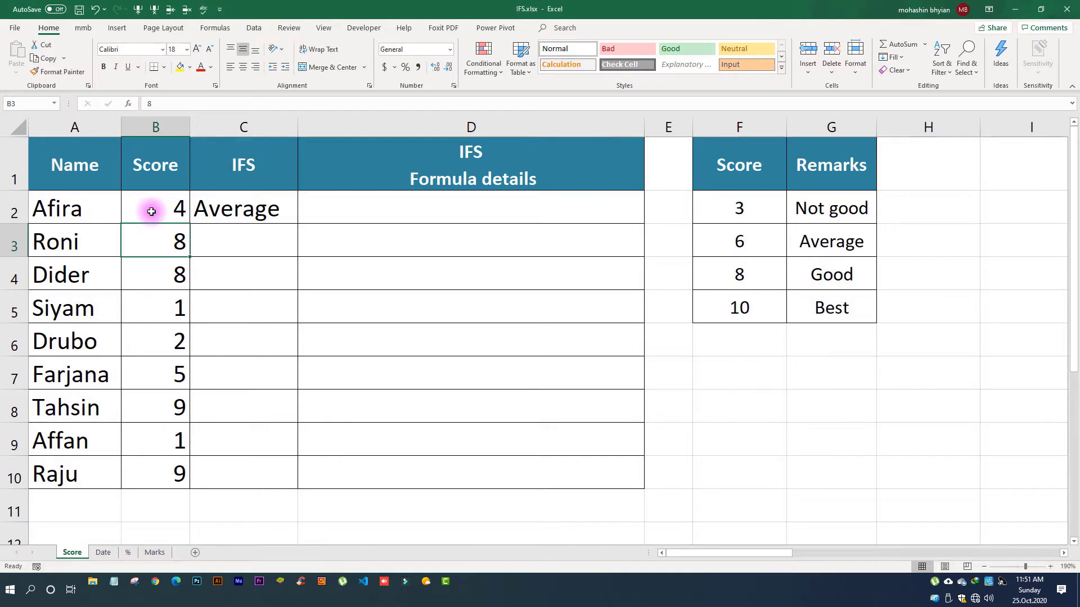
pyautogui.click(152, 212)
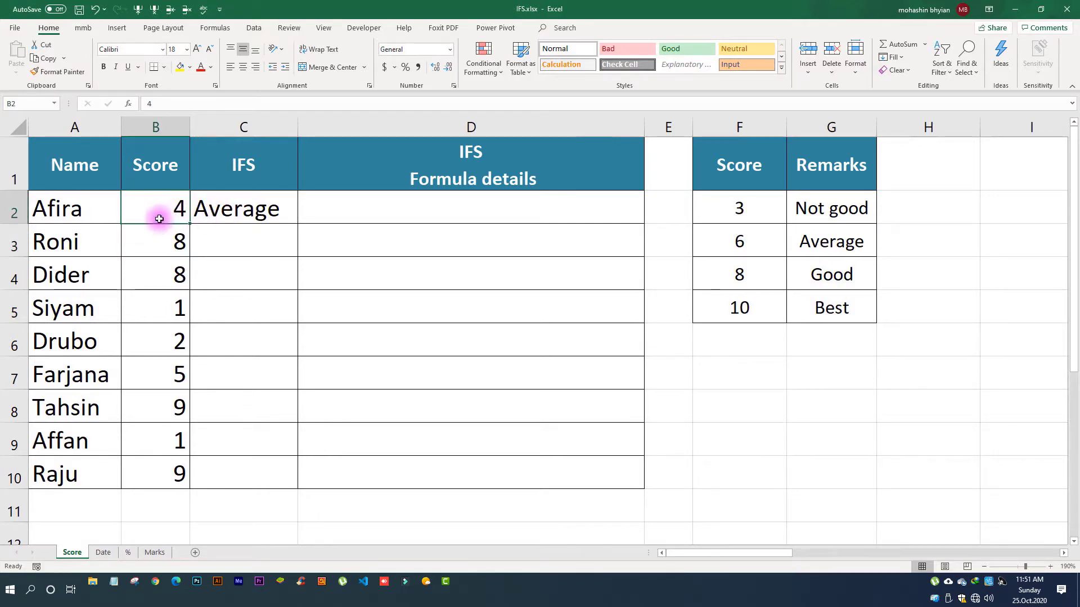
pyautogui.write('8')
pyautogui.press('Return')
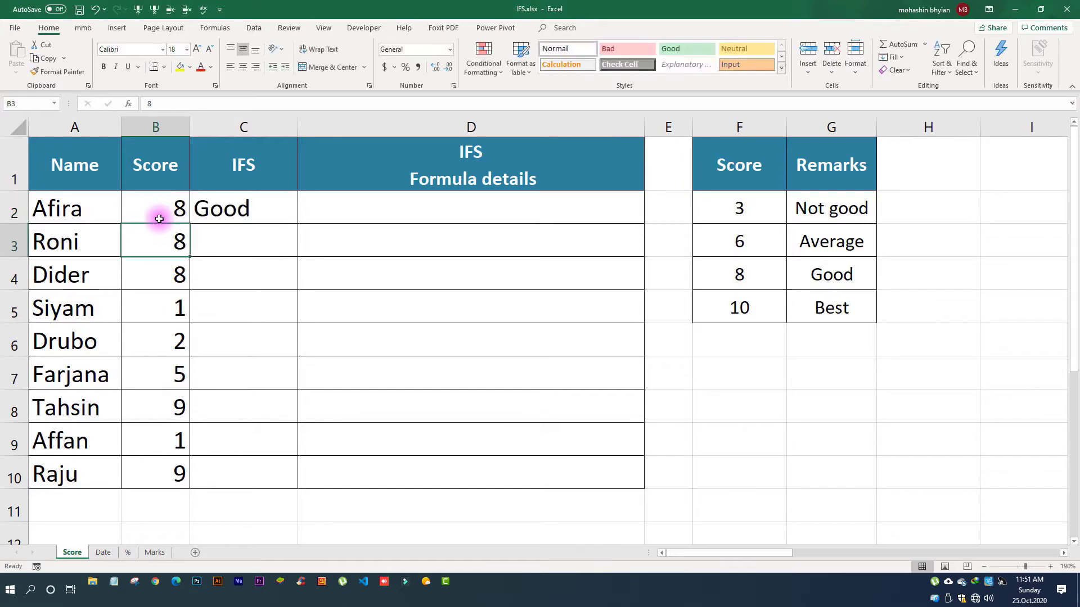
pyautogui.click(160, 218)
pyautogui.write('10')
pyautogui.press('Return')
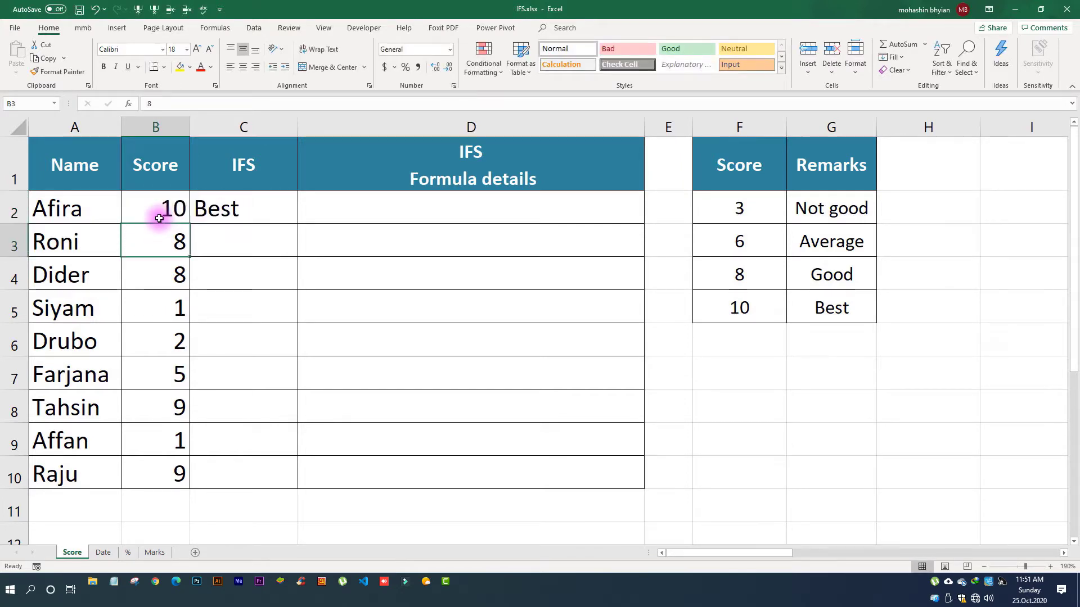
pyautogui.click(159, 216)
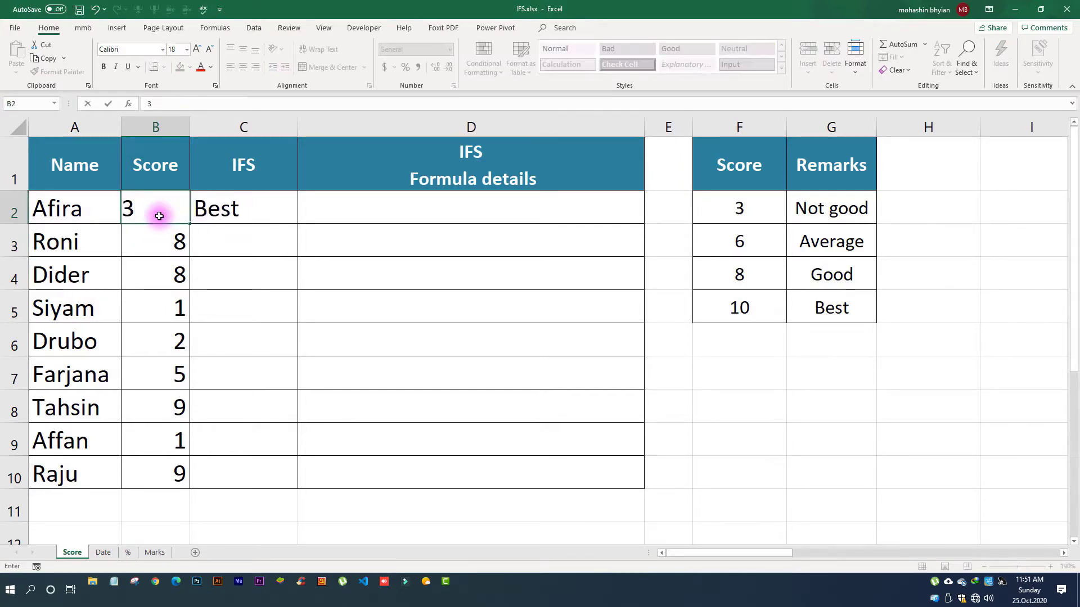
pyautogui.press('Return')
# Step: Set the score in cell B2 to 6
pyautogui.click(159, 216)
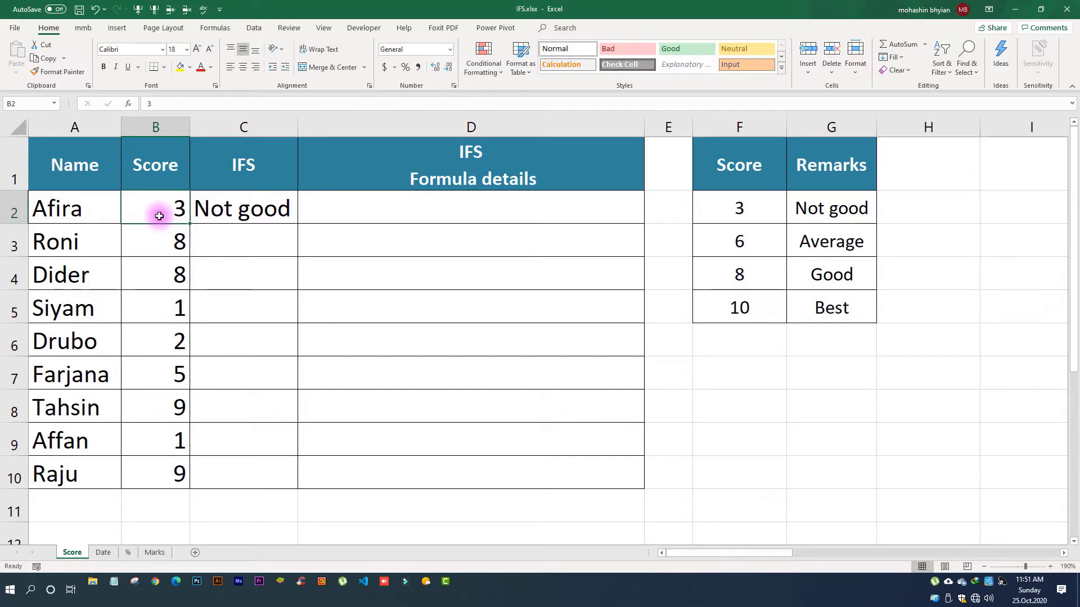
pyautogui.write('6')
pyautogui.press('Return')
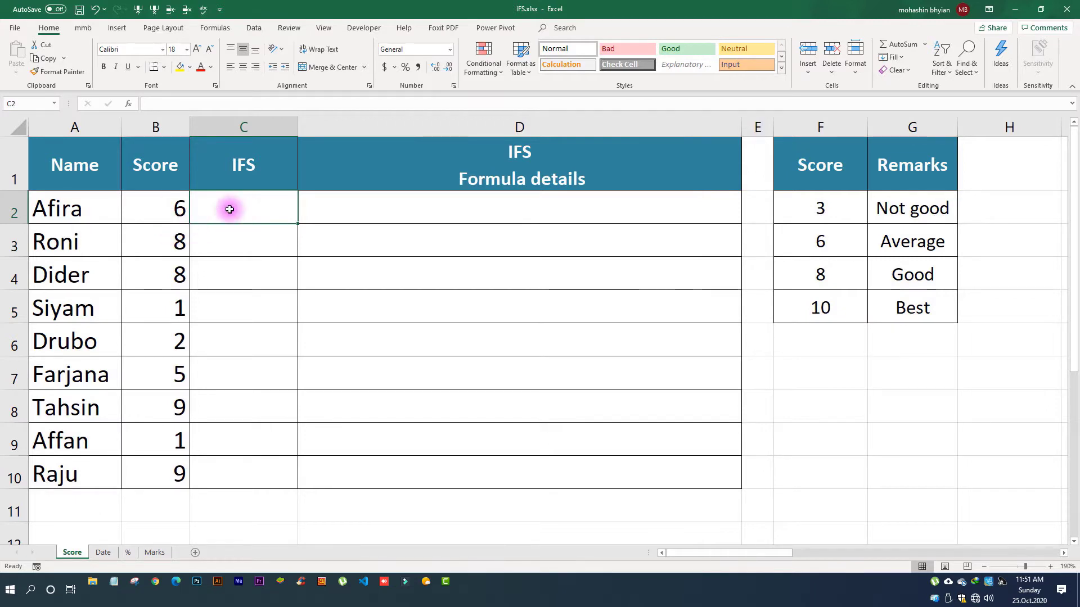
# Step: Start an IFS formula in cell C2 and open its function arguments, placed clear of the score and formula cells
pyautogui.write('=if')
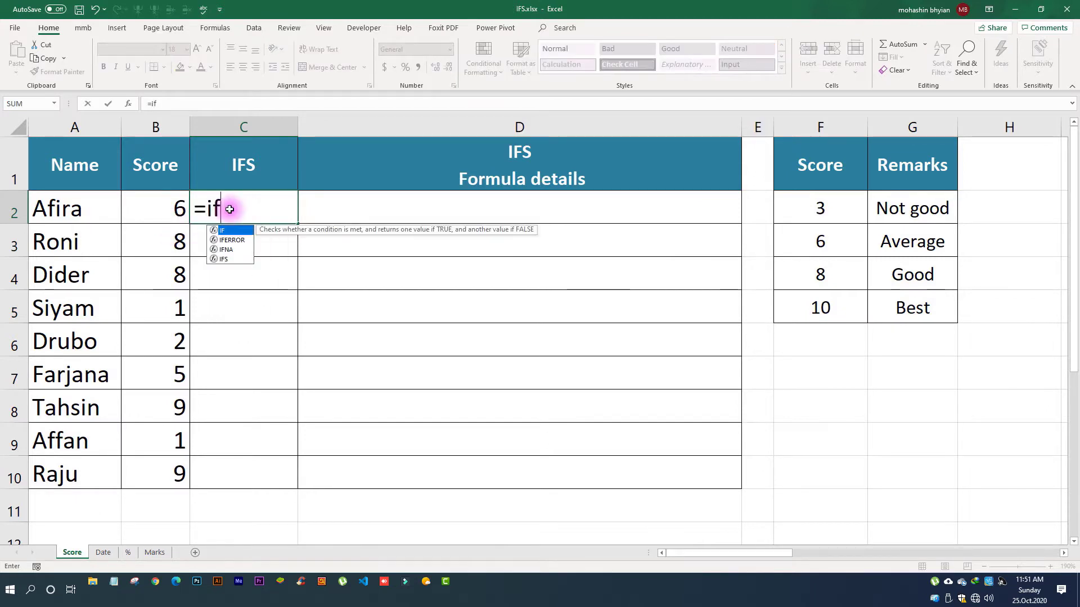
pyautogui.doubleClick(230, 260)
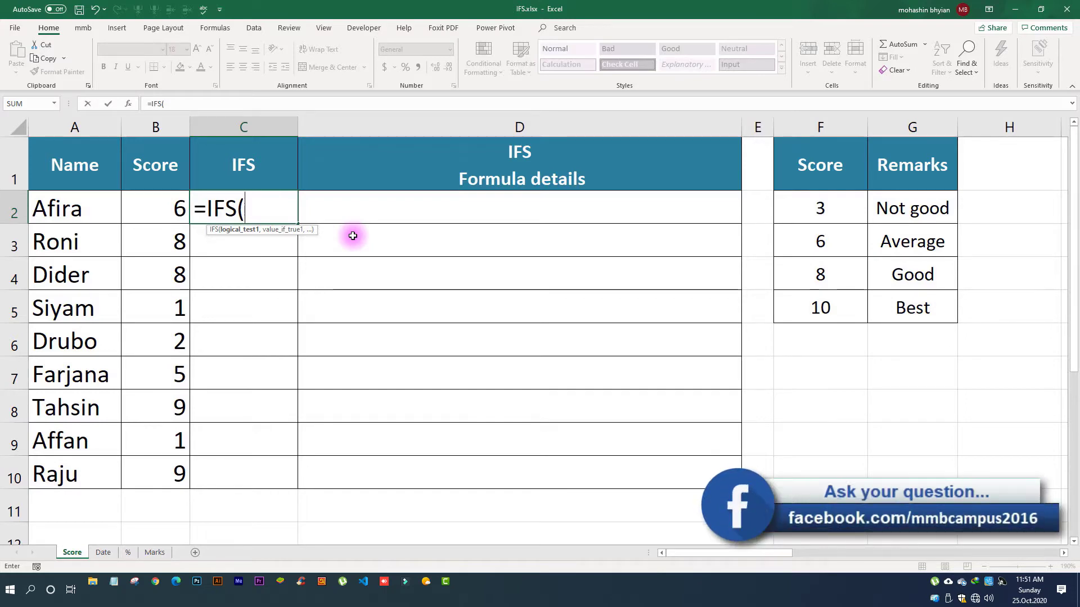
pyautogui.hotkey('ctrl', 'a')
pyautogui.moveTo(225, 286); pyautogui.dragTo(330, 229)
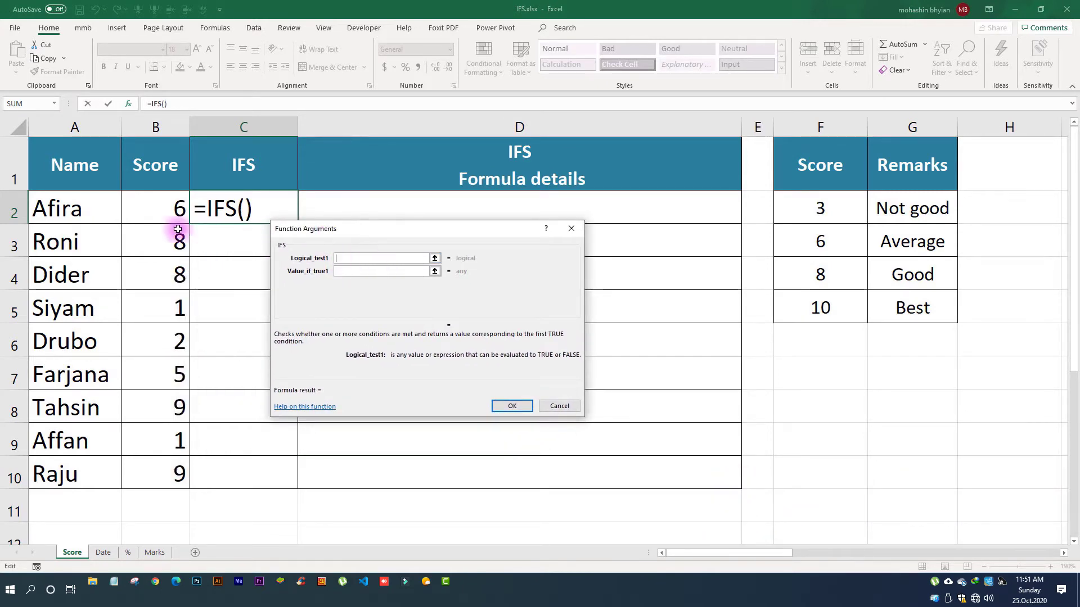
# Step: Define the first IFS condition as B2<=$F$2 with G2 as the value if true
pyautogui.click(170, 209)
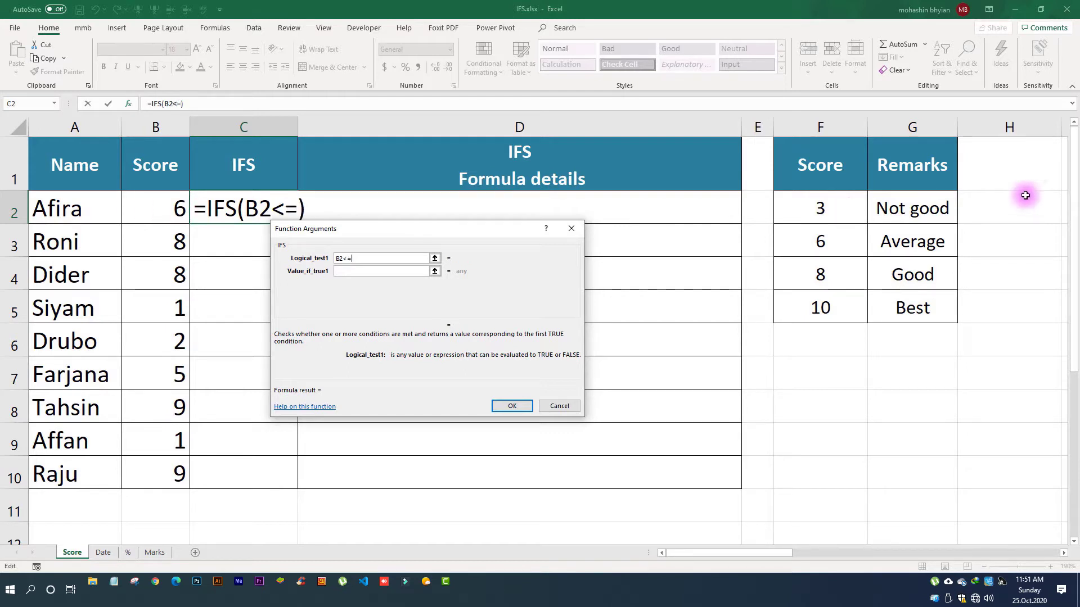
pyautogui.click(829, 206)
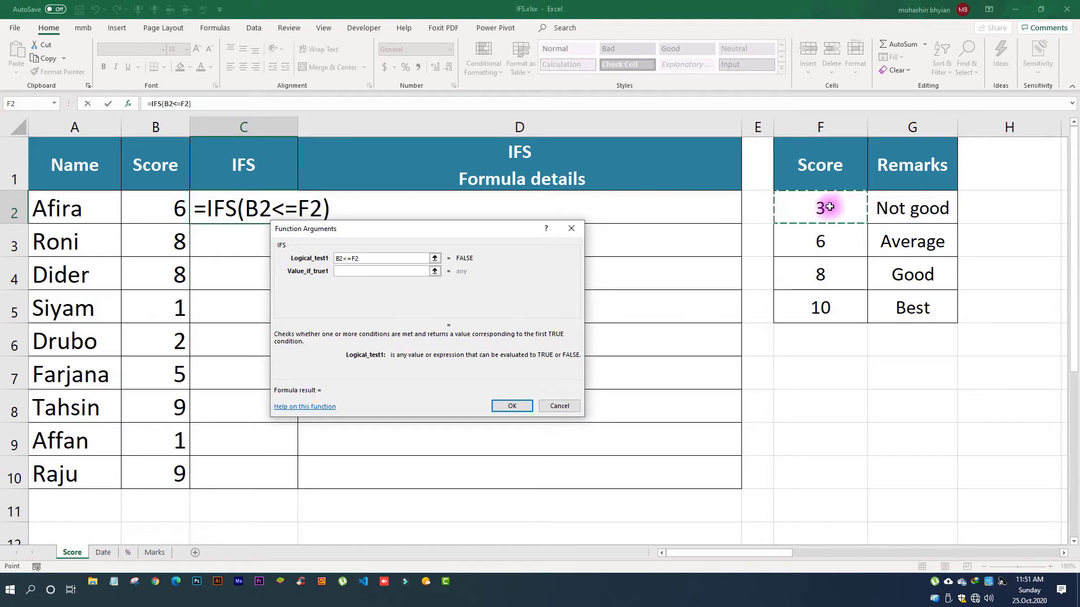
pyautogui.press('F4')
pyautogui.click(340, 272)
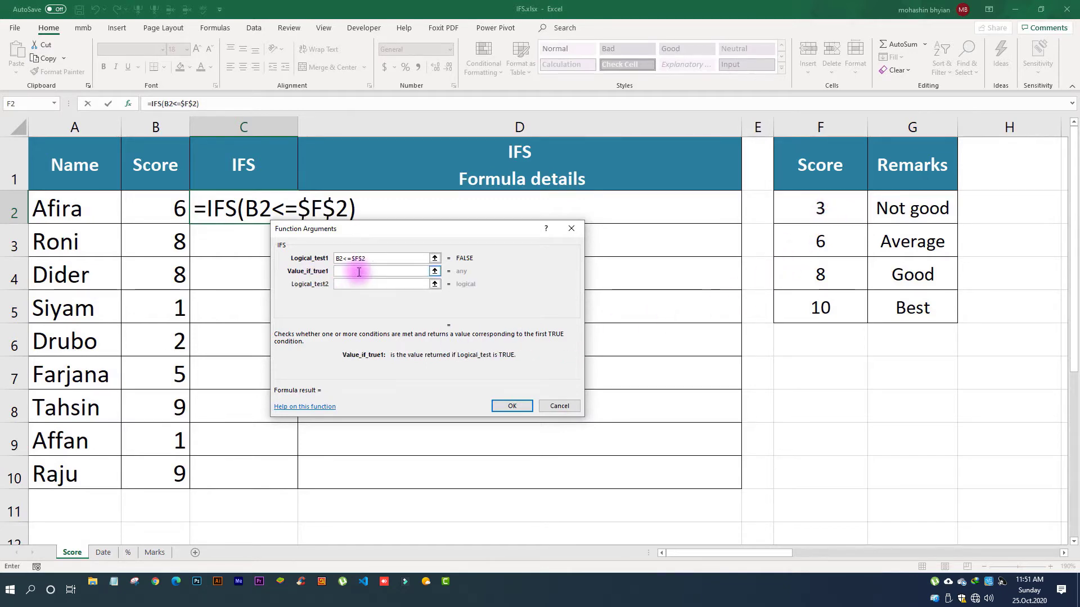
pyautogui.click(844, 208)
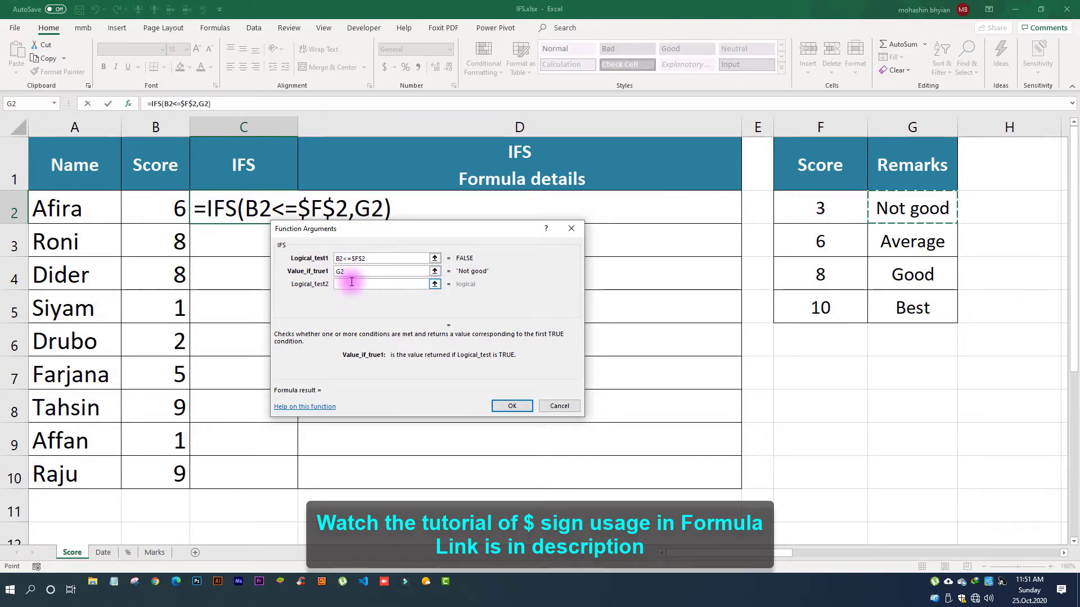
# Step: Define the second IFS condition as B2<=$F$3 with G3 as the value if true
pyautogui.click(351, 283)
pyautogui.click(169, 210)
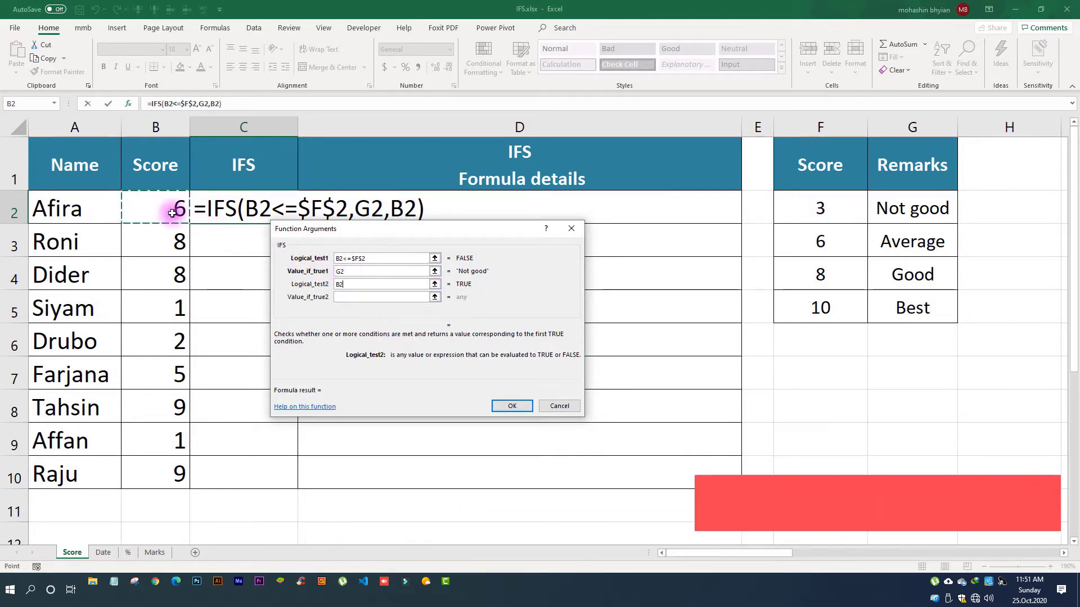
pyautogui.write('<=')
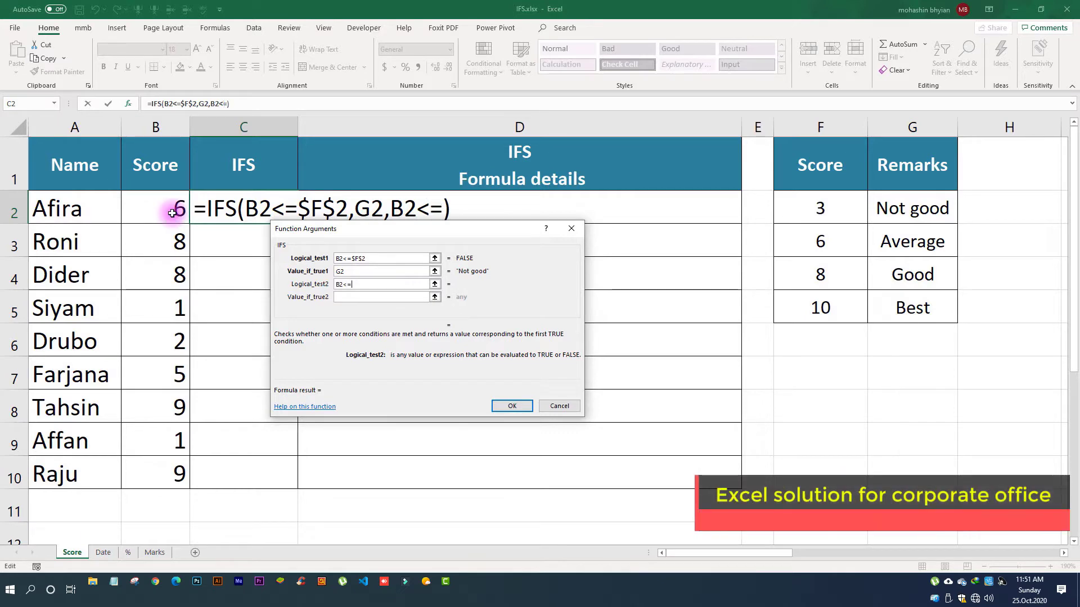
pyautogui.click(833, 241)
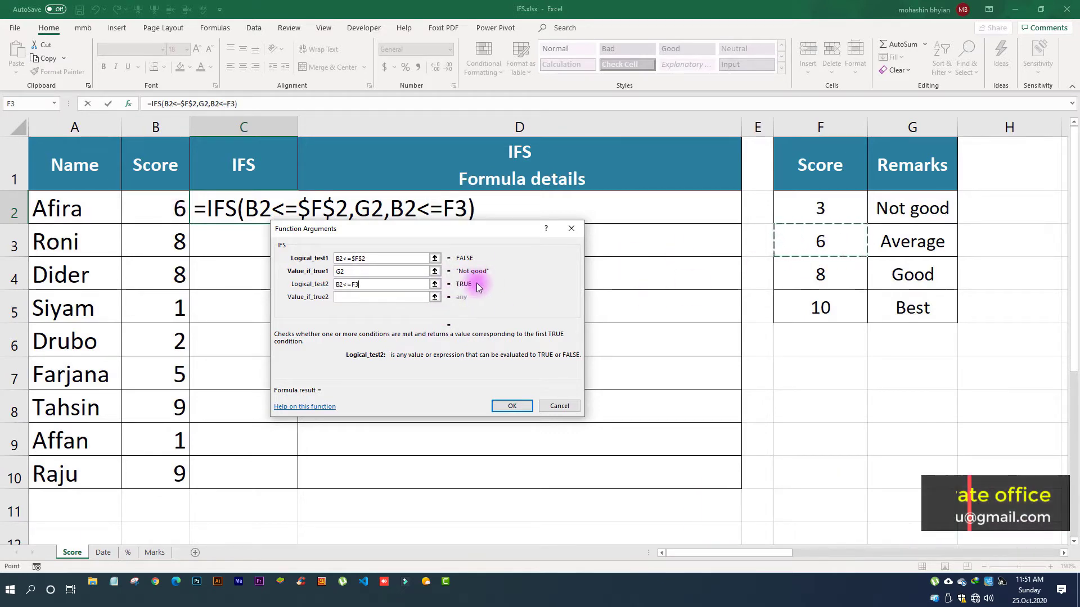
pyautogui.press('F4')
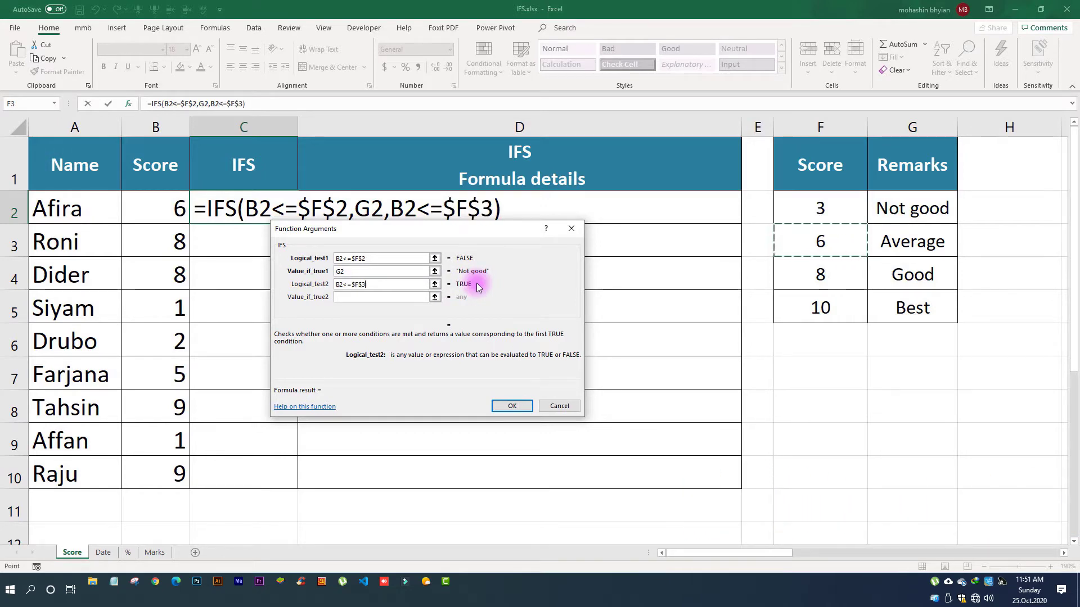
pyautogui.click(353, 299)
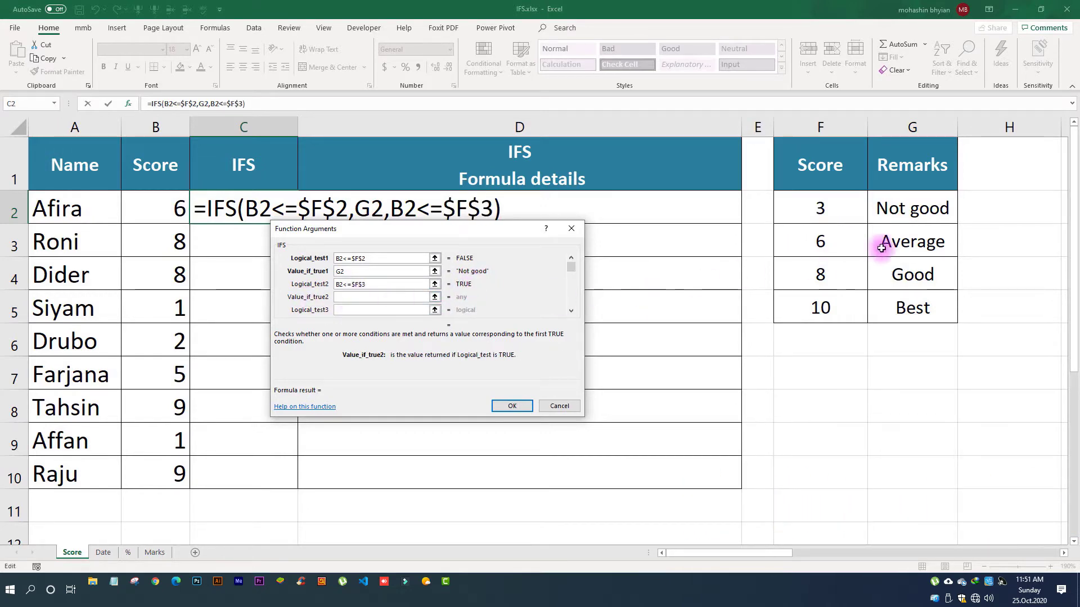
pyautogui.click(920, 243)
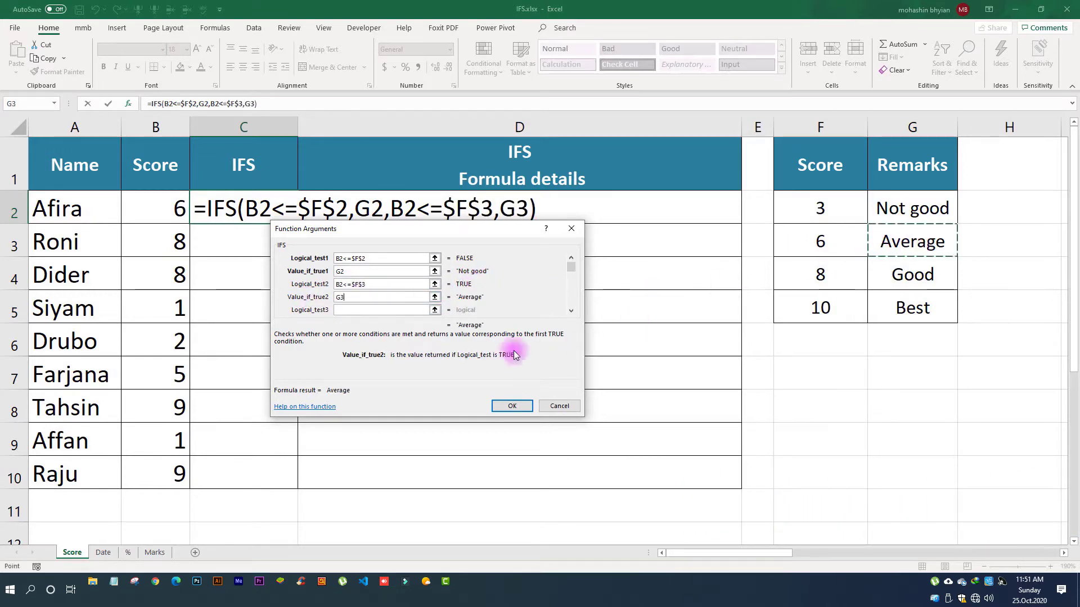
# Step: Define the third IFS condition as B2<=$F$4 with the absolute reference $G$4 as the value if true
pyautogui.click(346, 309)
pyautogui.click(163, 213)
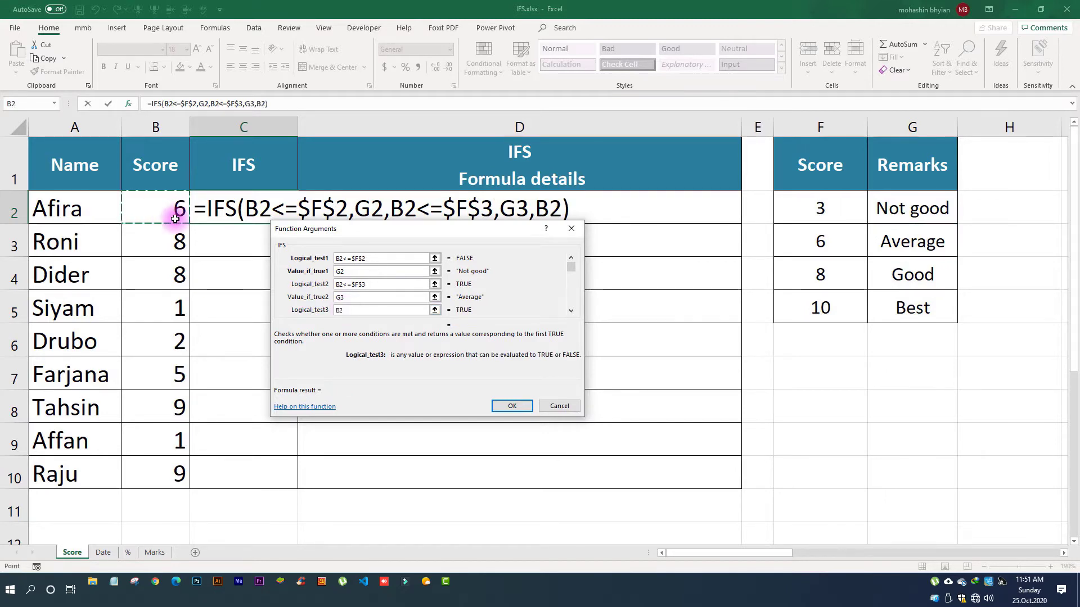
pyautogui.write('<=')
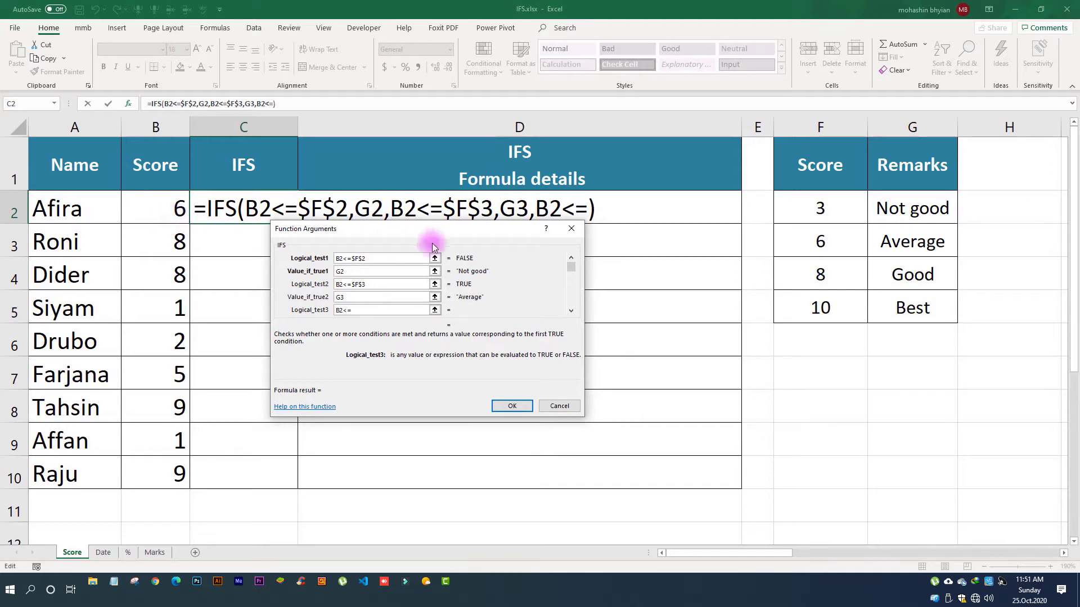
pyautogui.click(832, 275)
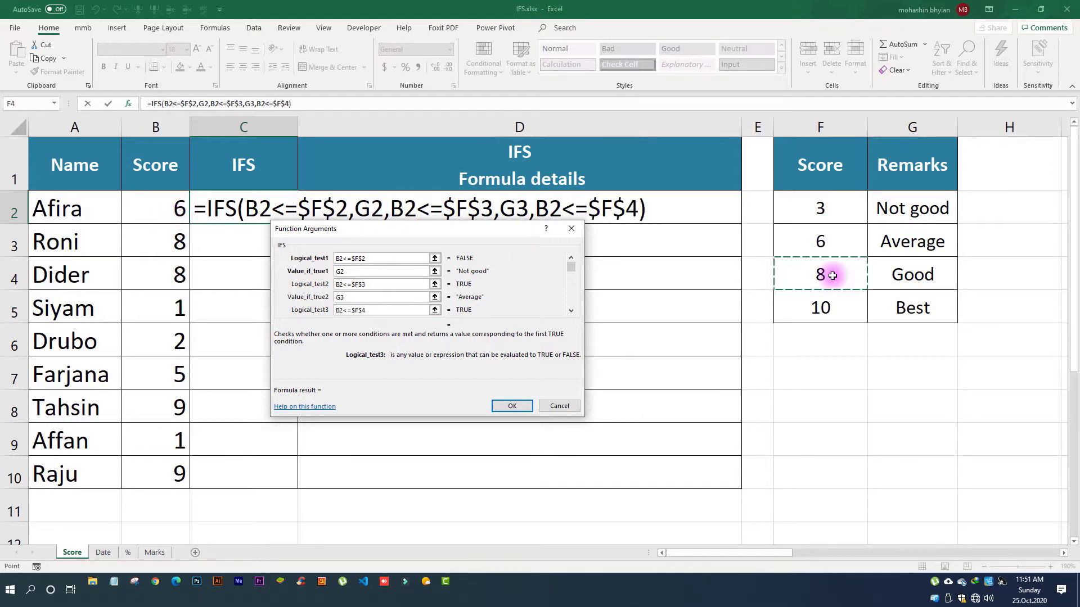
pyautogui.click(572, 311)
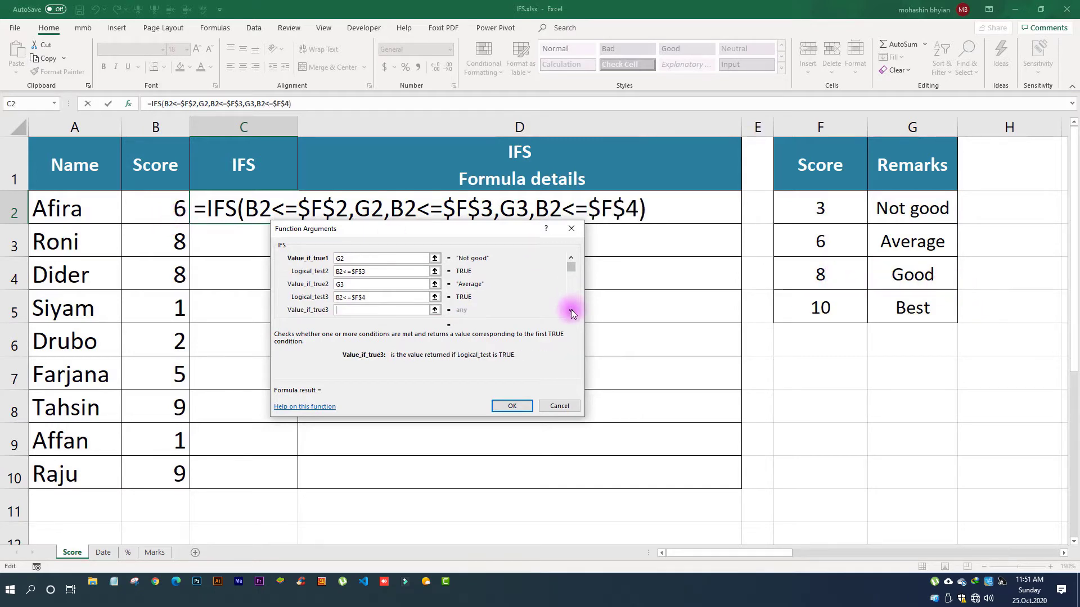
pyautogui.click(572, 311)
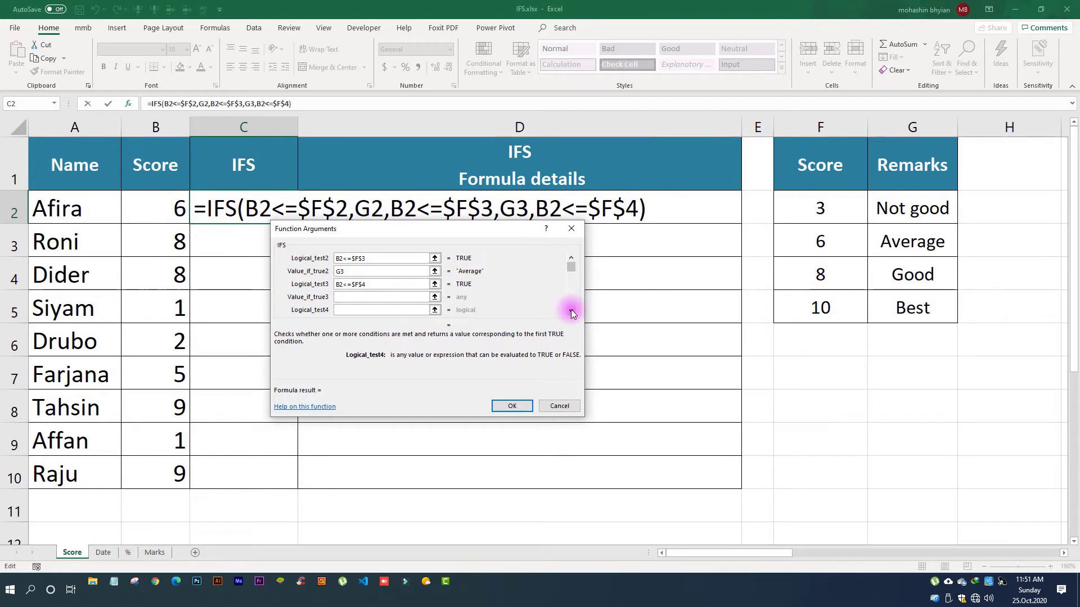
pyautogui.click(353, 297)
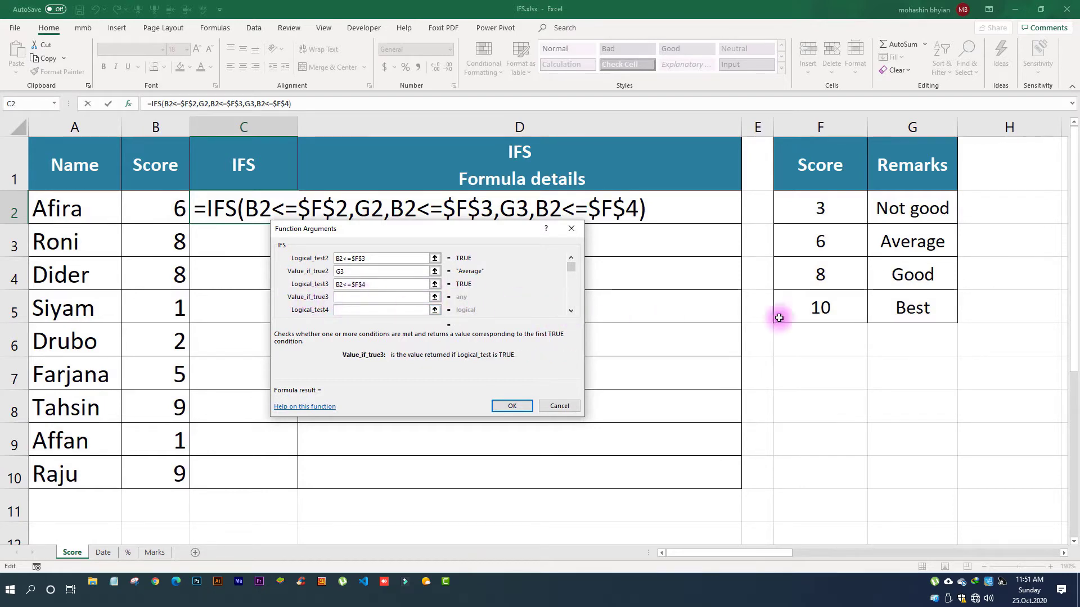
pyautogui.click(915, 276)
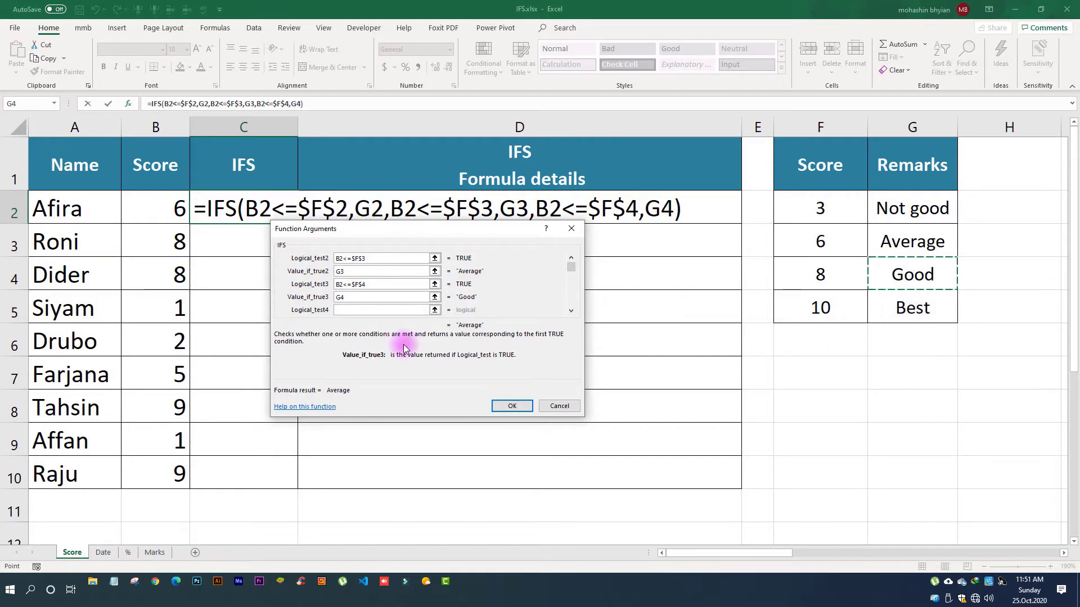
pyautogui.press('F4')
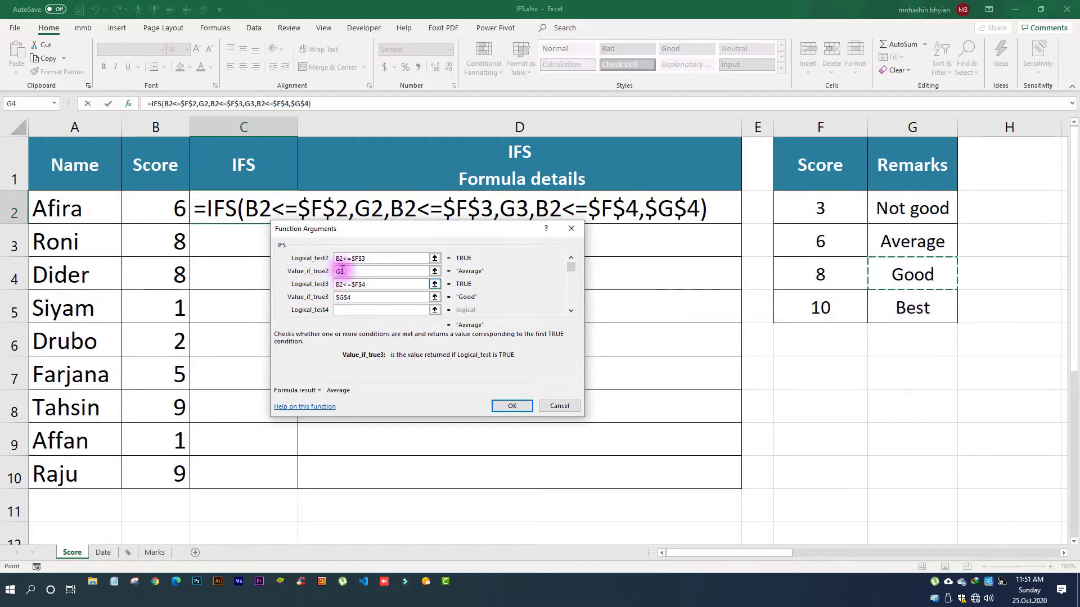
# Step: Make the second and first true-value references absolute, as $G$3 and $G$2
pyautogui.press('F4')
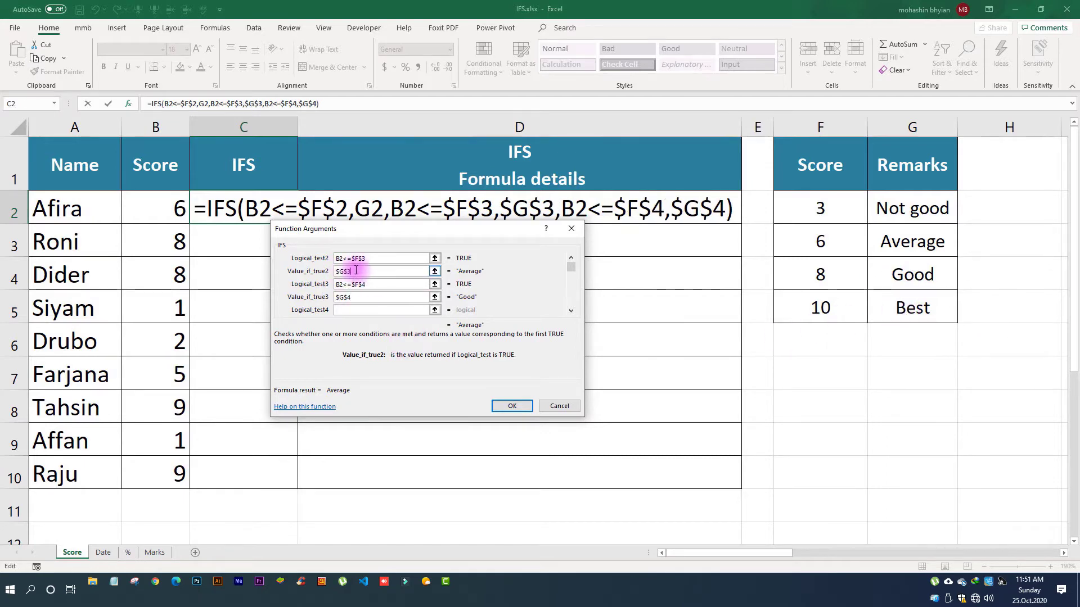
pyautogui.click(571, 258)
pyautogui.click(371, 271)
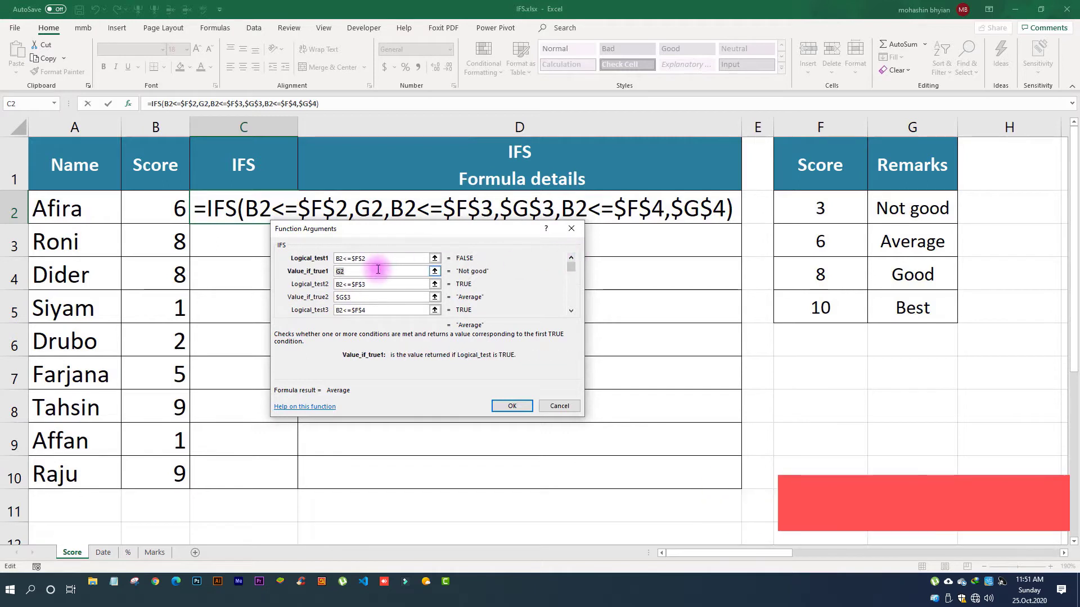
pyautogui.press('F4')
# Step: Define the fourth IFS condition as B2<=$F$5 with G5 as the value if true
pyautogui.click(570, 310)
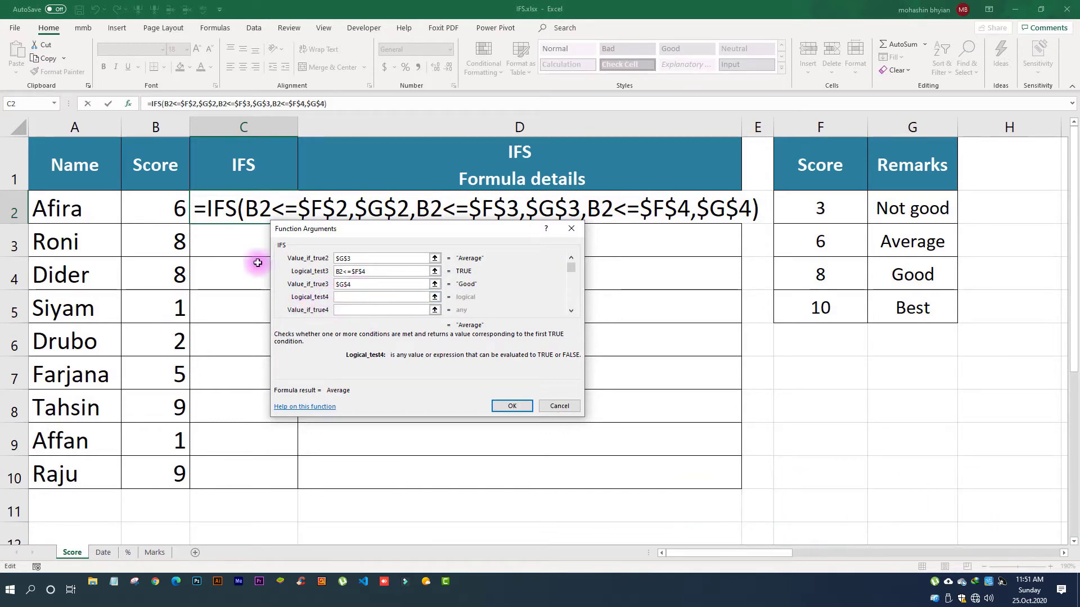
pyautogui.click(172, 207)
pyautogui.write('<')
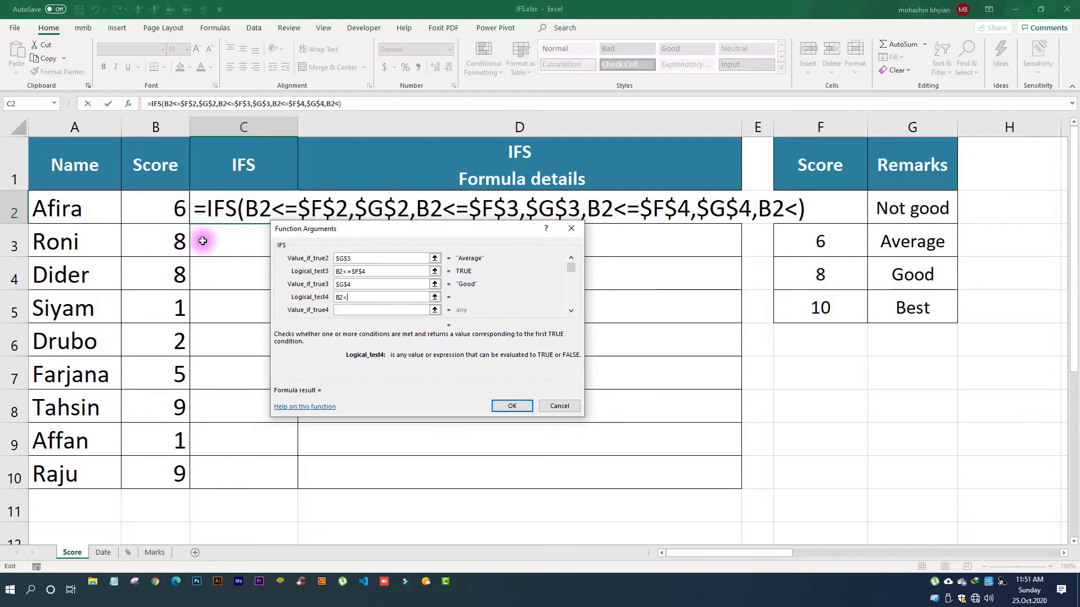
pyautogui.write('=')
pyautogui.click(827, 311)
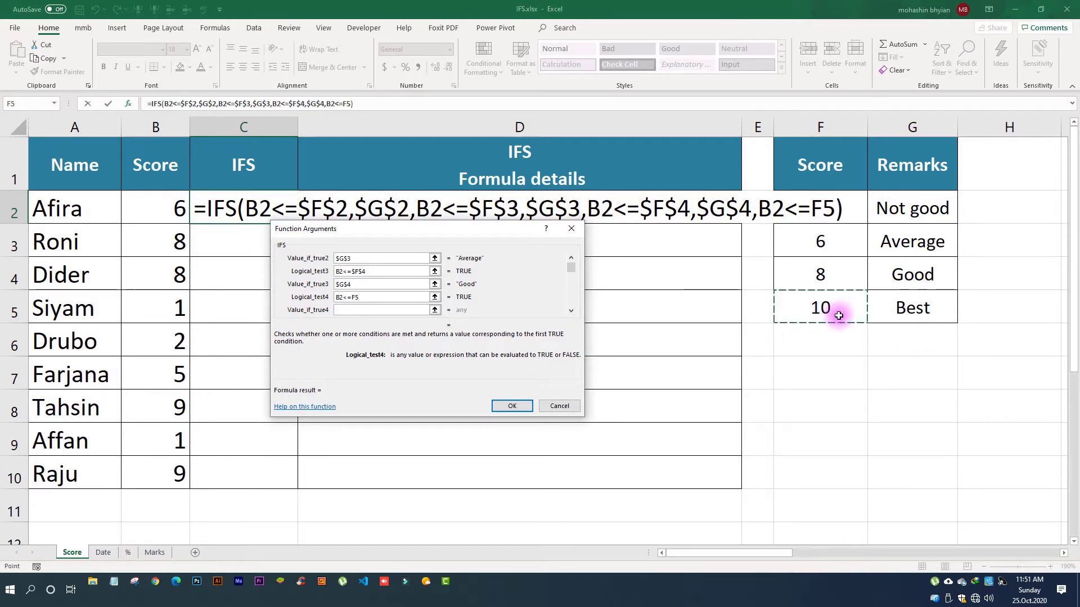
pyautogui.press('F4')
pyautogui.click(343, 314)
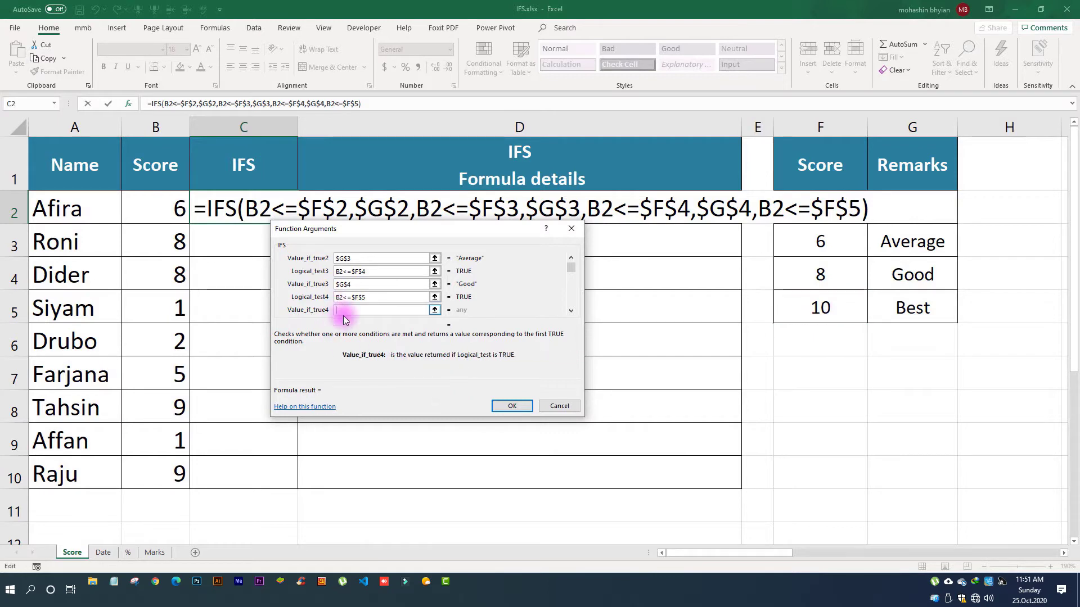
pyautogui.click(900, 307)
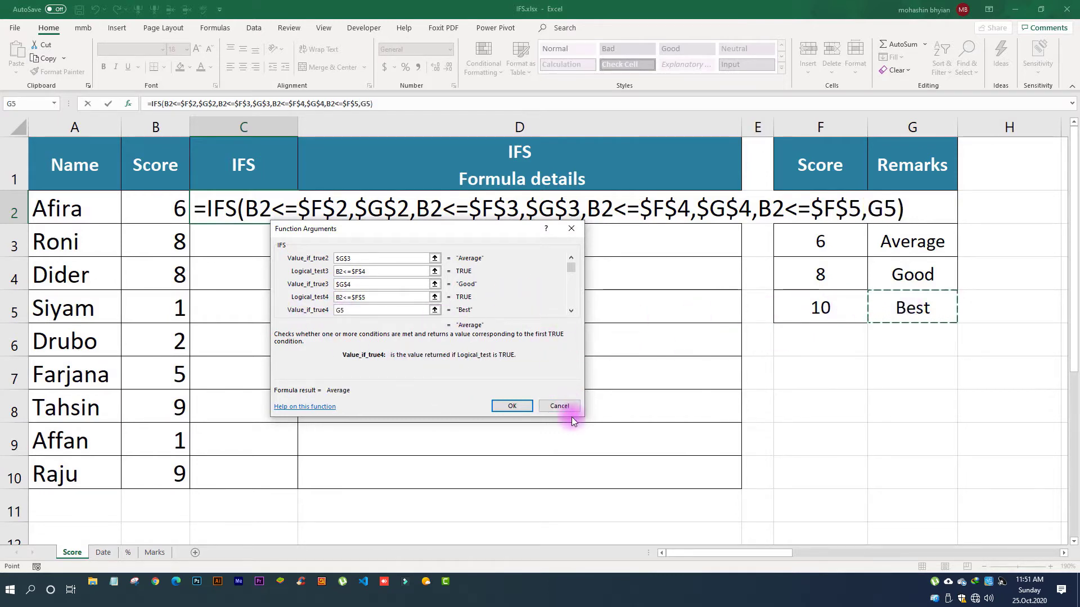
# Step: Review the IFS arguments from the first condition and enter the completed formula in C2
pyautogui.click(571, 258)
pyautogui.click(571, 258)
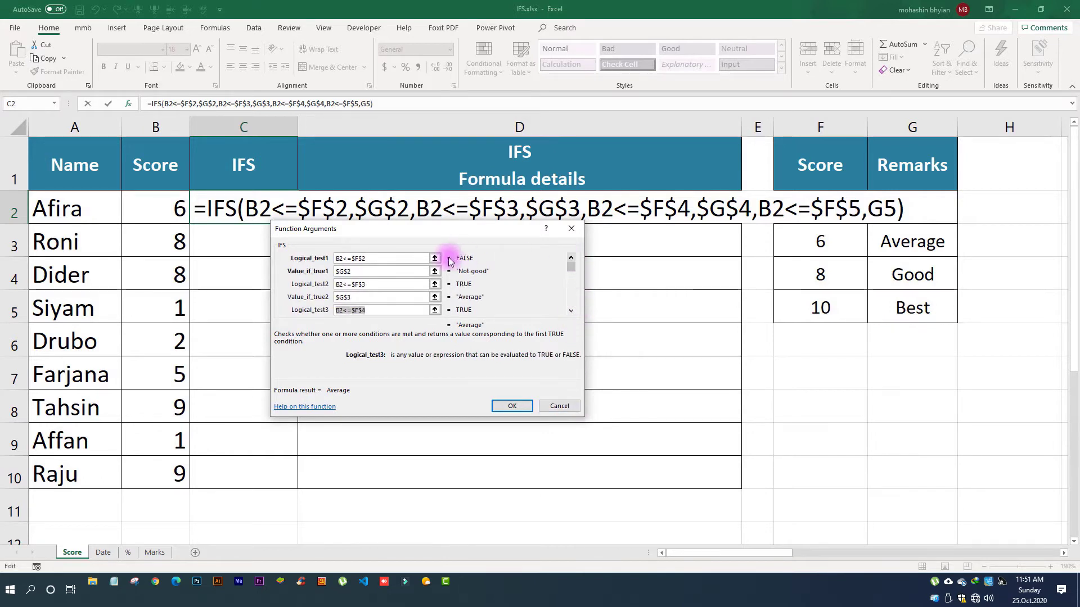
pyautogui.click(361, 259)
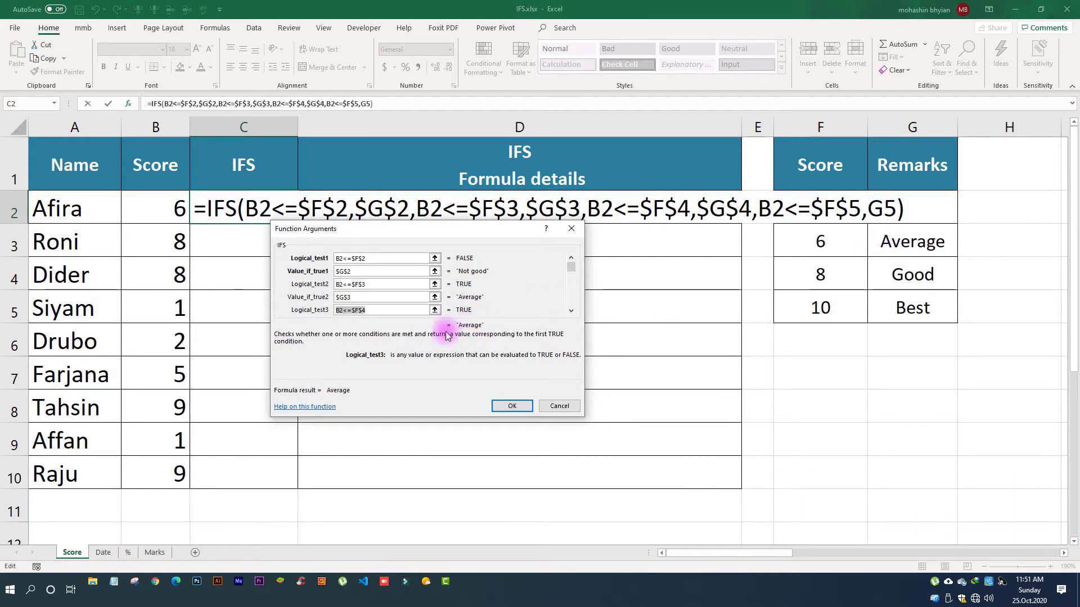
pyautogui.click(513, 407)
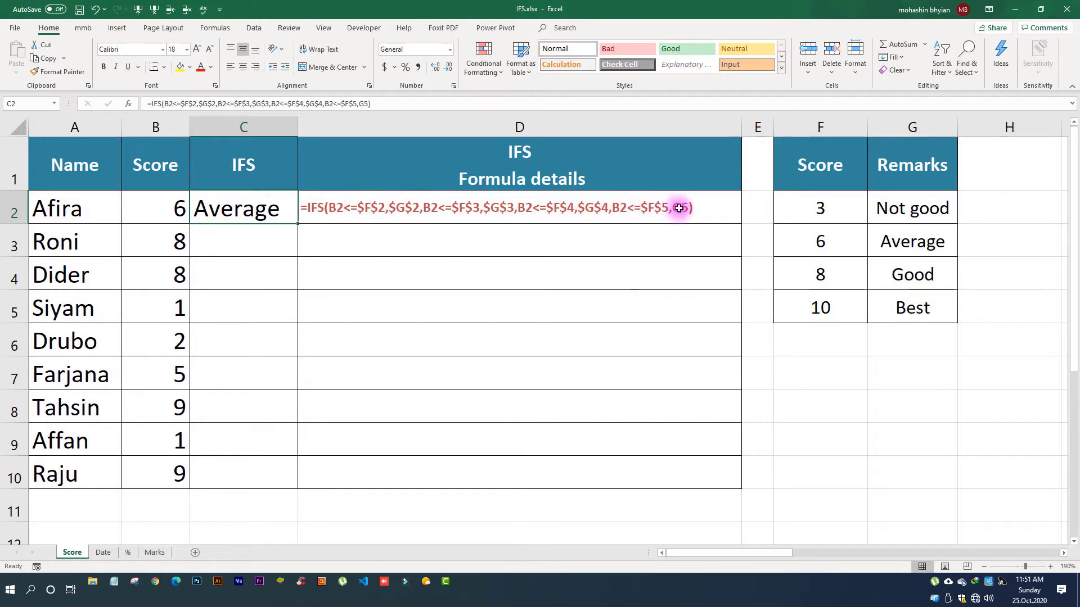
# Step: Make the fourth true-value reference in C2 absolute as $G$5 and fill the formula down to C10
pyautogui.doubleClick(253, 211)
pyautogui.click(884, 208)
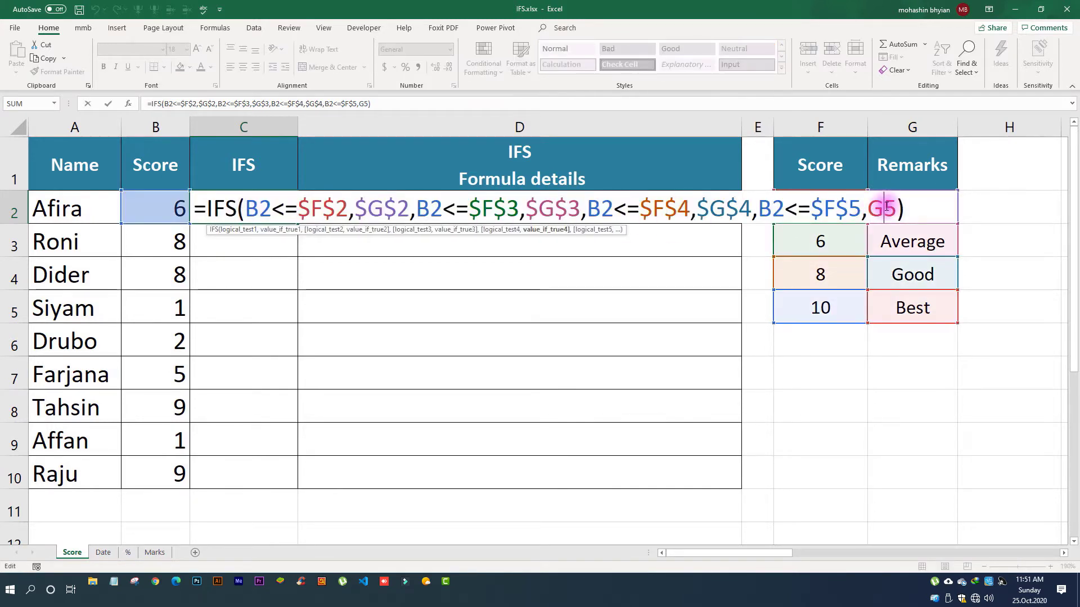
pyautogui.press('F4')
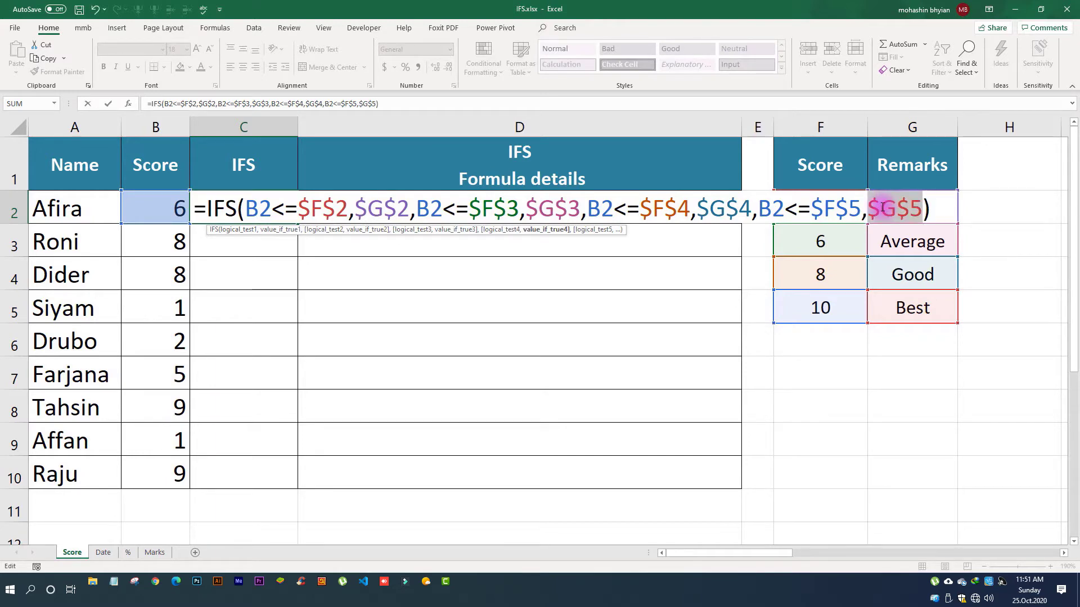
pyautogui.press('Return')
pyautogui.click(292, 219)
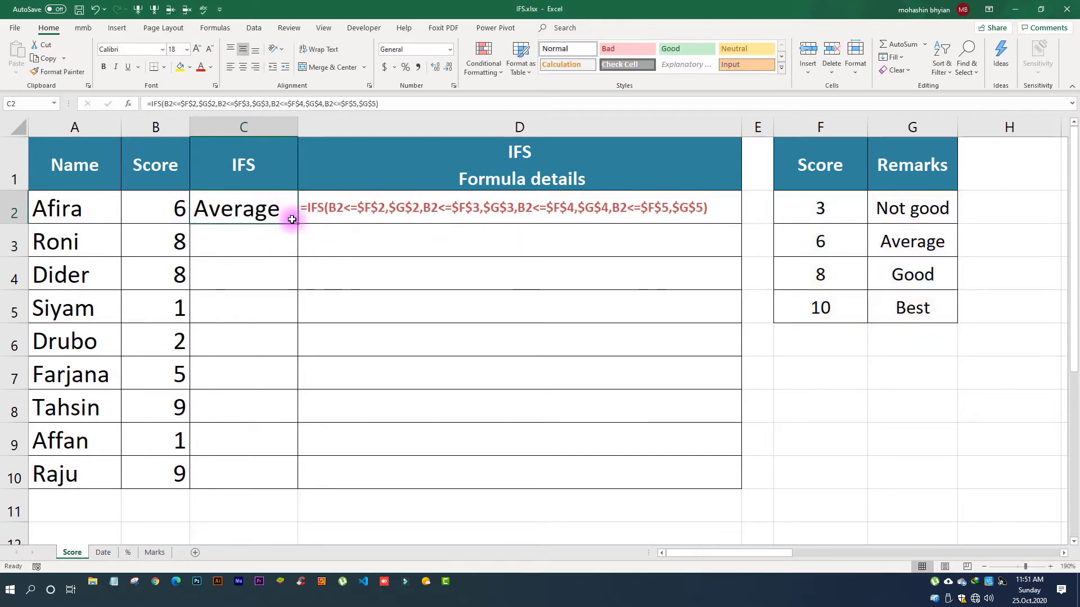
pyautogui.moveTo(297, 225); pyautogui.dragTo(289, 474)
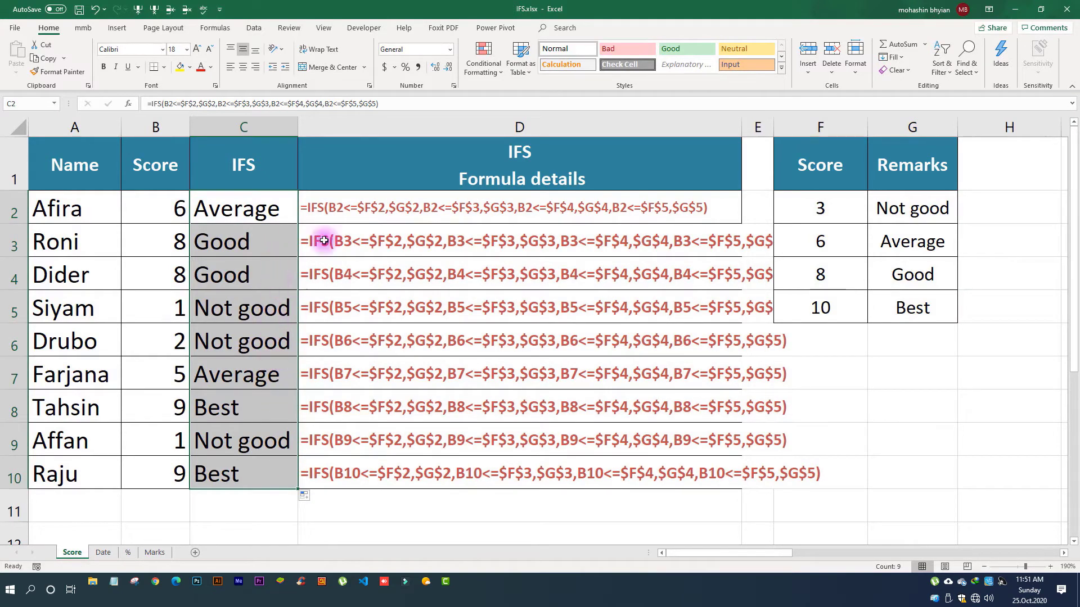
# Step: Reduce the font size of the formula texts in D2:D10 and resize column D to fit them
pyautogui.doubleClick(740, 121)
pyautogui.moveTo(338, 208); pyautogui.dragTo(362, 473)
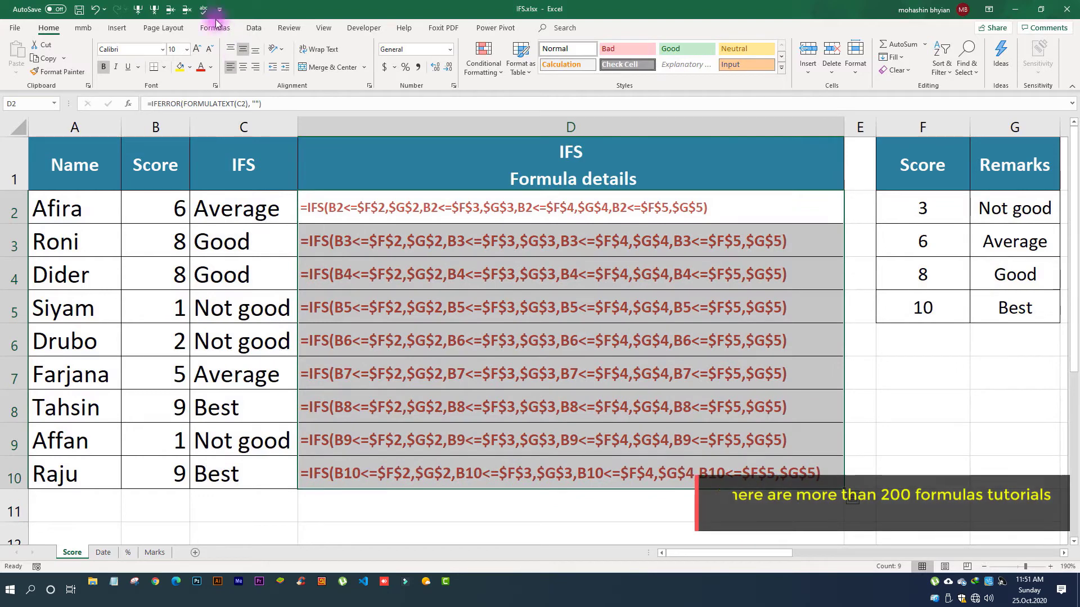
pyautogui.click(210, 50)
pyautogui.click(211, 49)
pyautogui.click(201, 52)
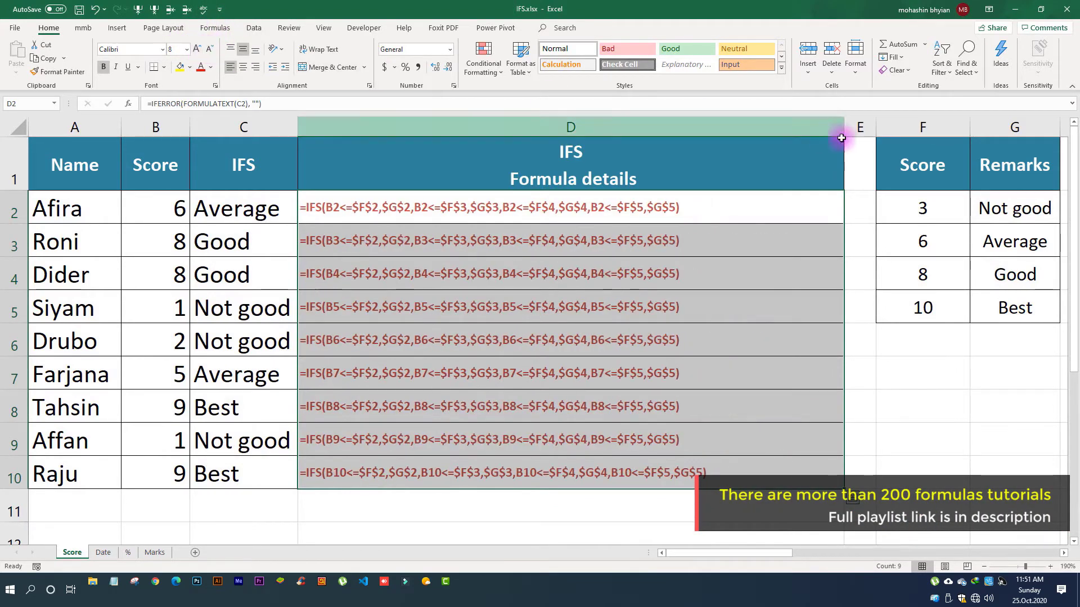
pyautogui.moveTo(844, 129); pyautogui.dragTo(717, 128)
pyautogui.click(487, 233)
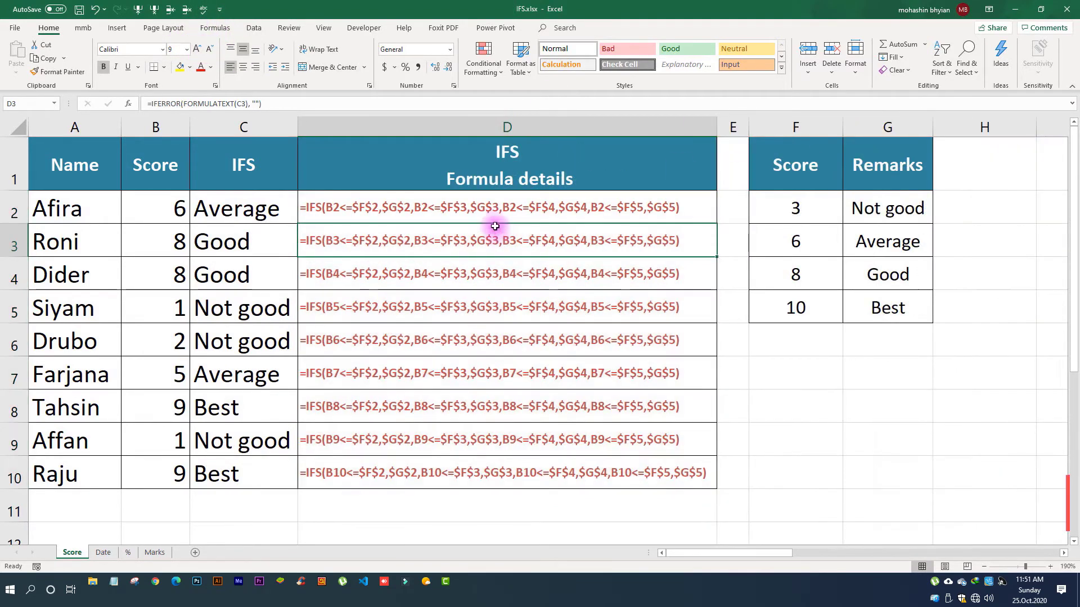
# Step: Replace the first and second conditions and their true values in the C2 formula with their evaluated results
pyautogui.click(227, 207)
pyautogui.doubleClick(237, 210)
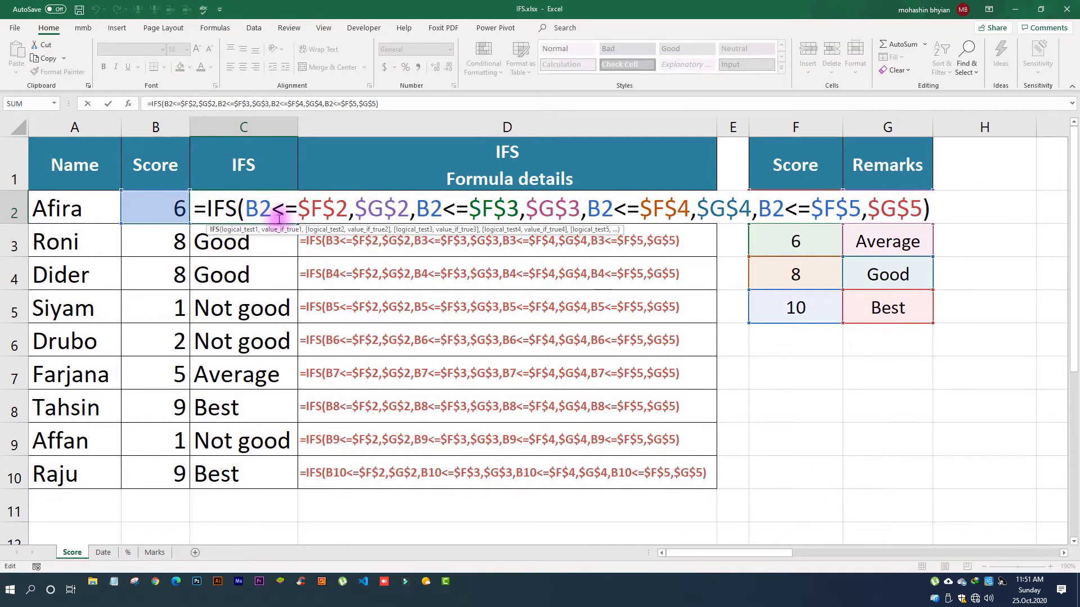
pyautogui.click(236, 231)
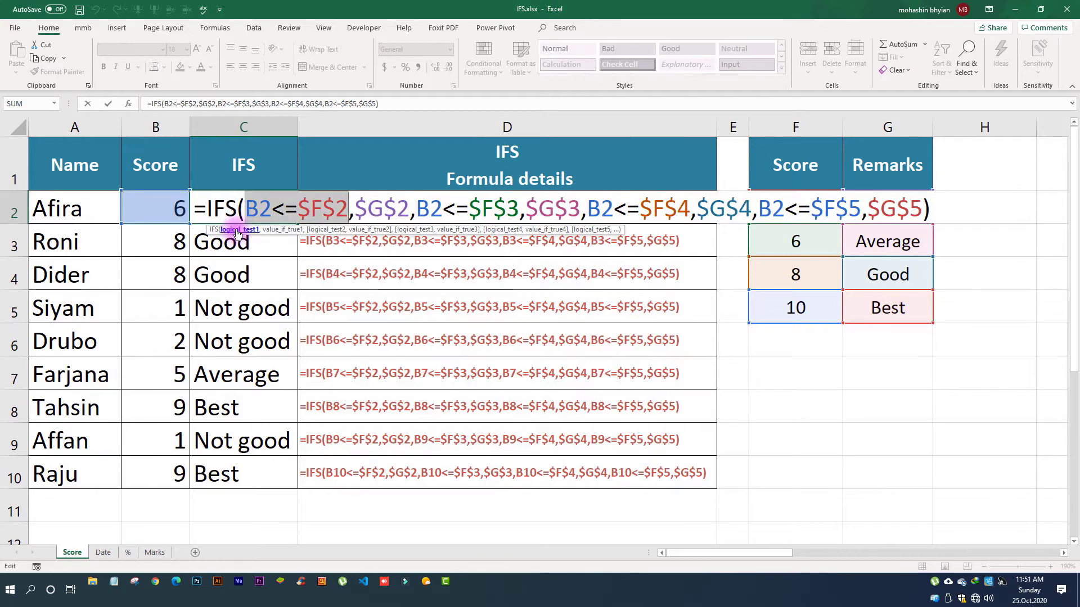
pyautogui.press('F9')
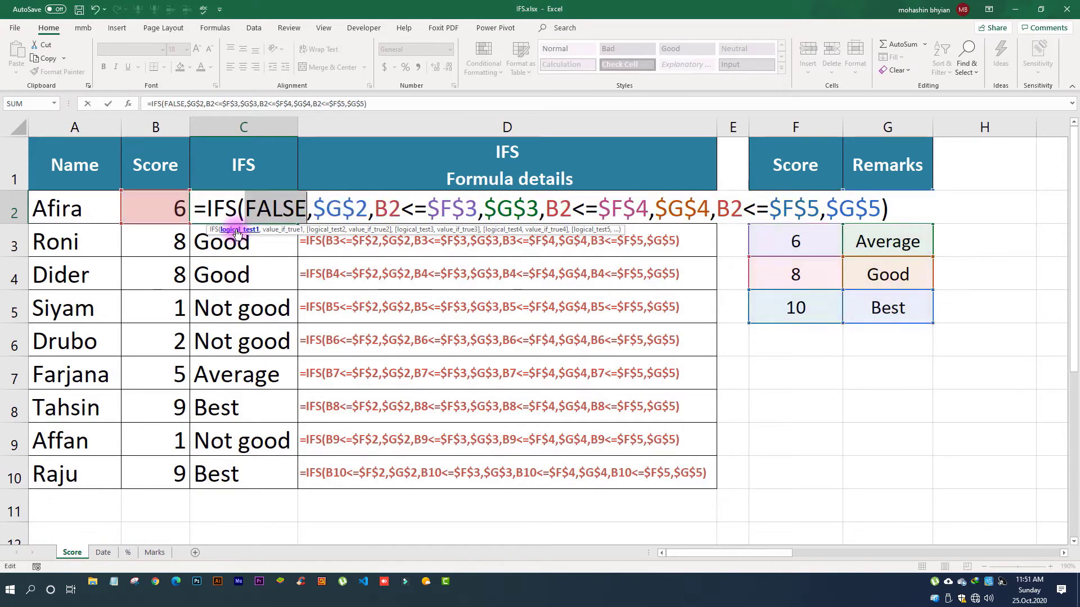
pyautogui.click(282, 230)
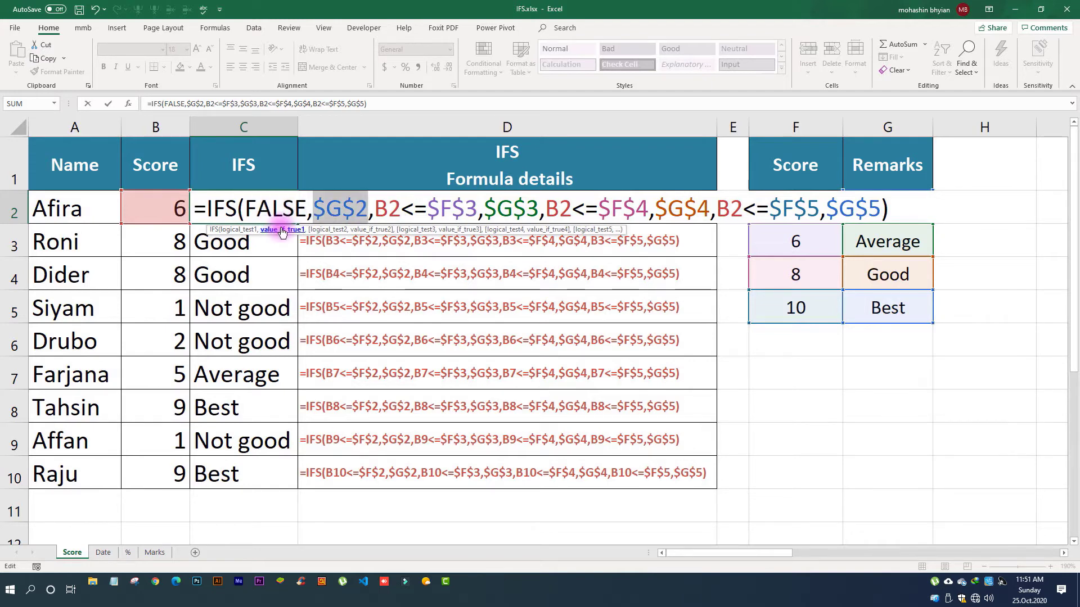
pyautogui.press('F9')
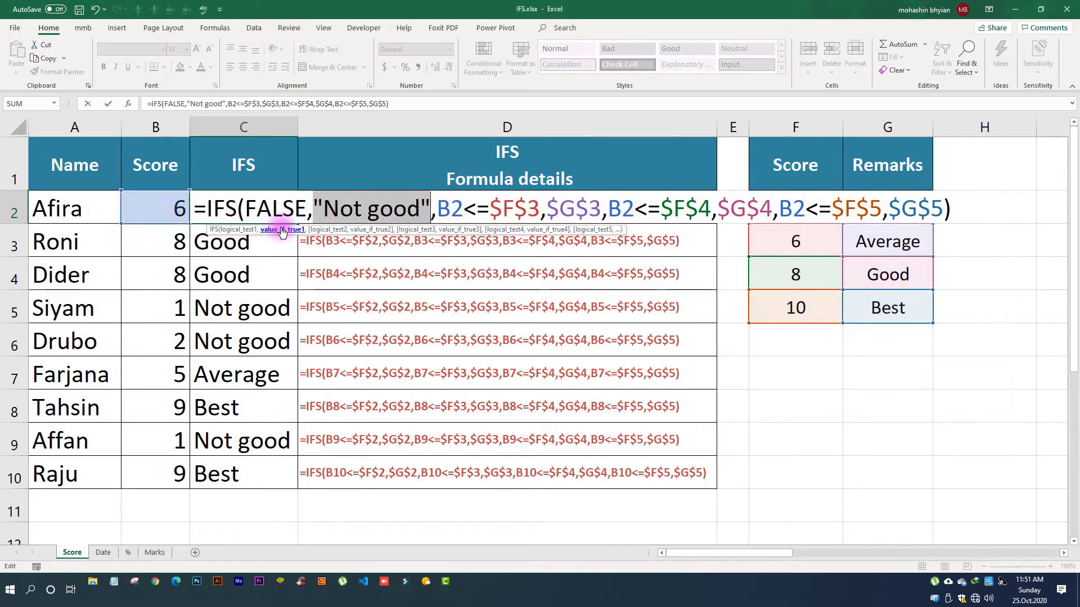
pyautogui.click(322, 230)
pyautogui.press('F9')
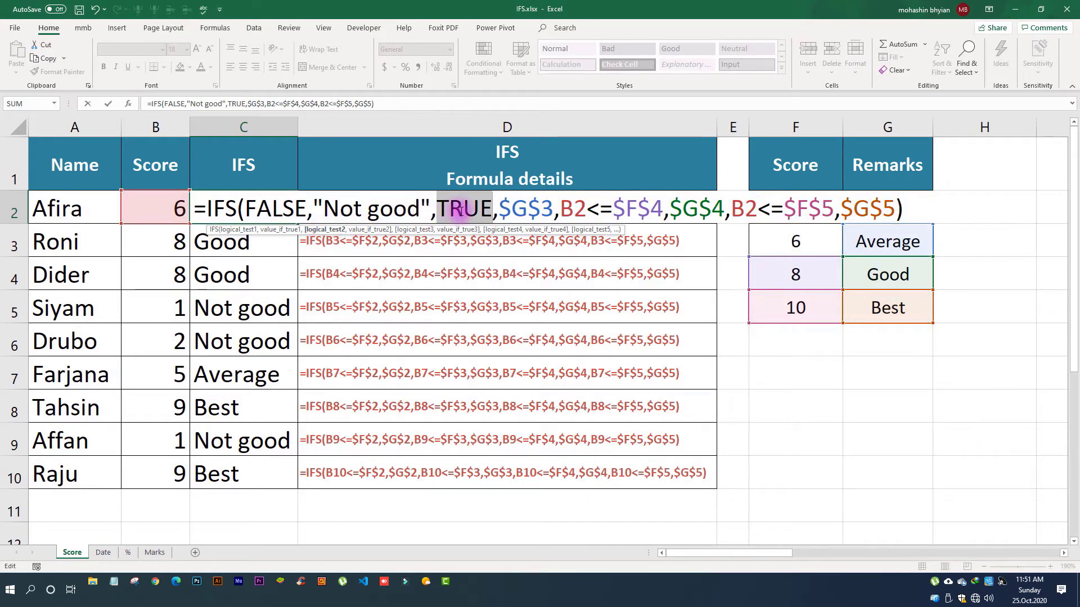
pyautogui.click(361, 230)
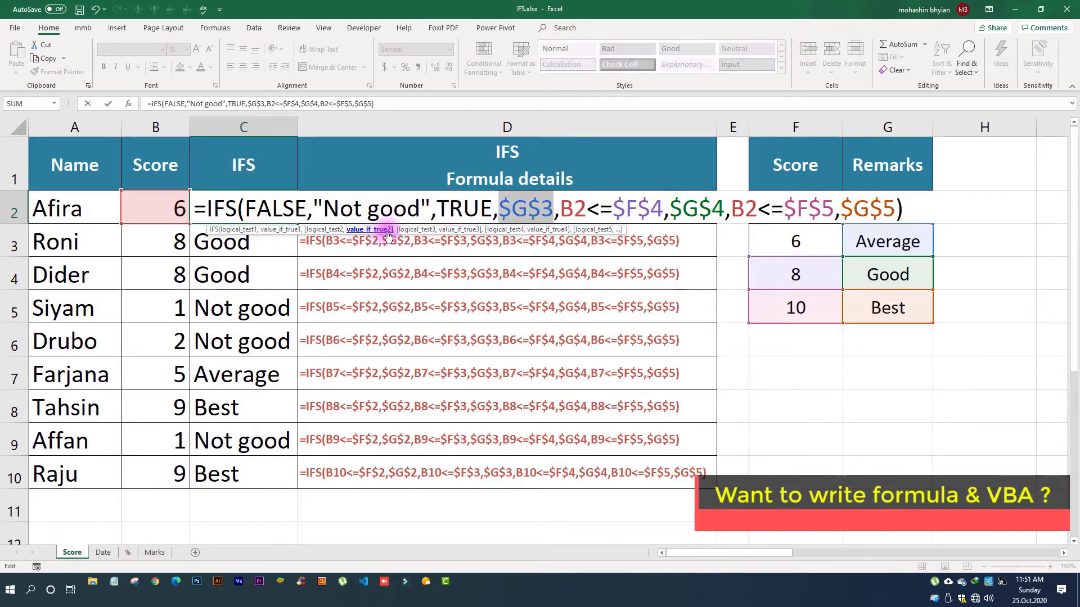
pyautogui.press('F9')
# Step: Replace the third and fourth conditions and their true values in C2 with their evaluated results and commit the formula
pyautogui.click(411, 230)
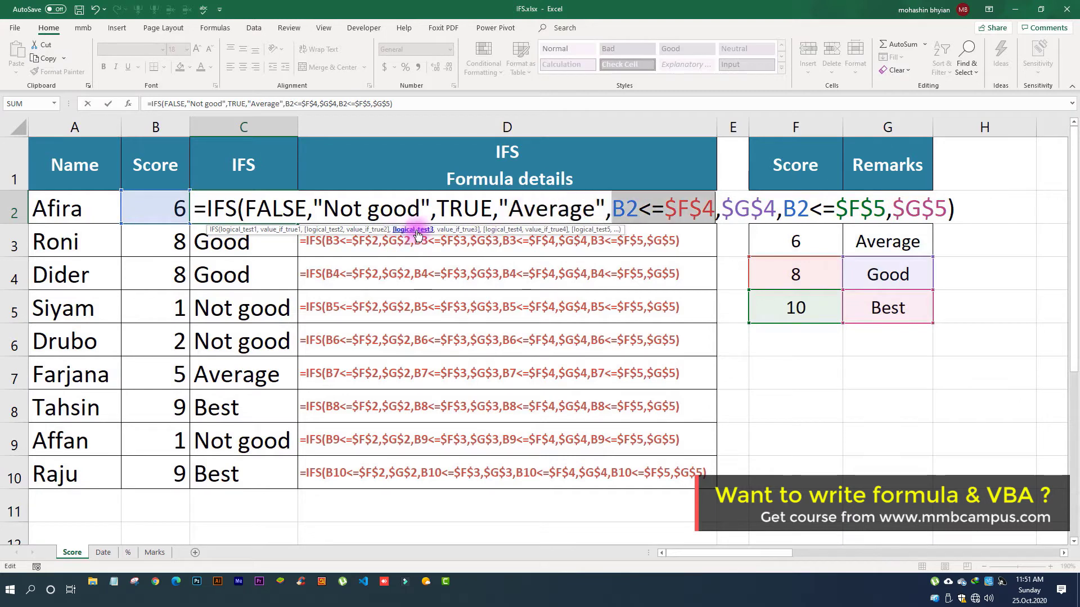
pyautogui.press('F9')
pyautogui.click(455, 230)
pyautogui.press('F9')
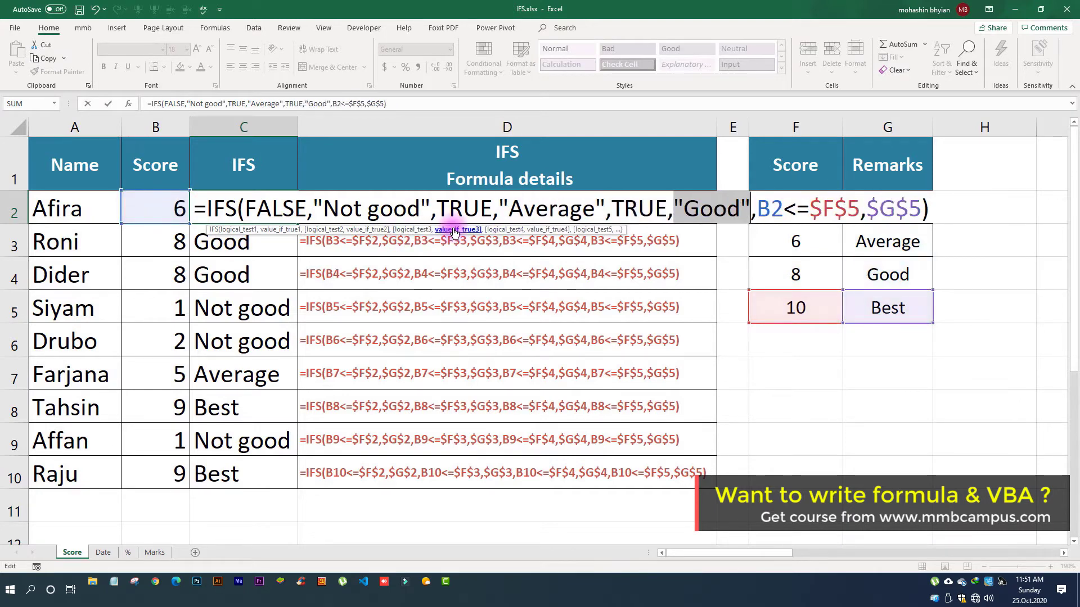
pyautogui.click(502, 230)
pyautogui.press('F9')
pyautogui.click(544, 230)
pyautogui.press('F9')
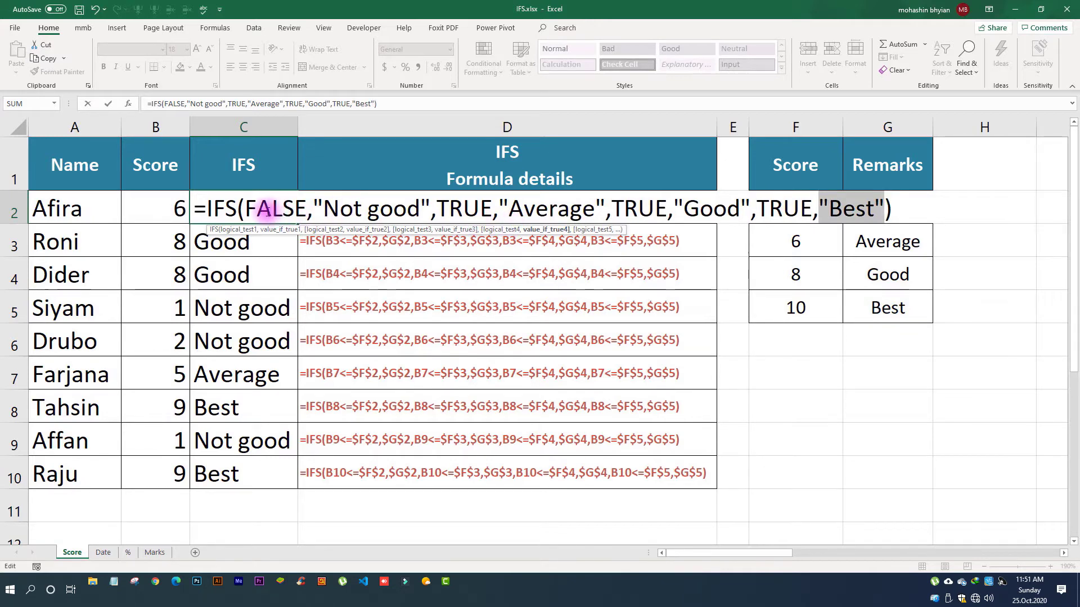
pyautogui.hotkey('ctrl', 'Return')
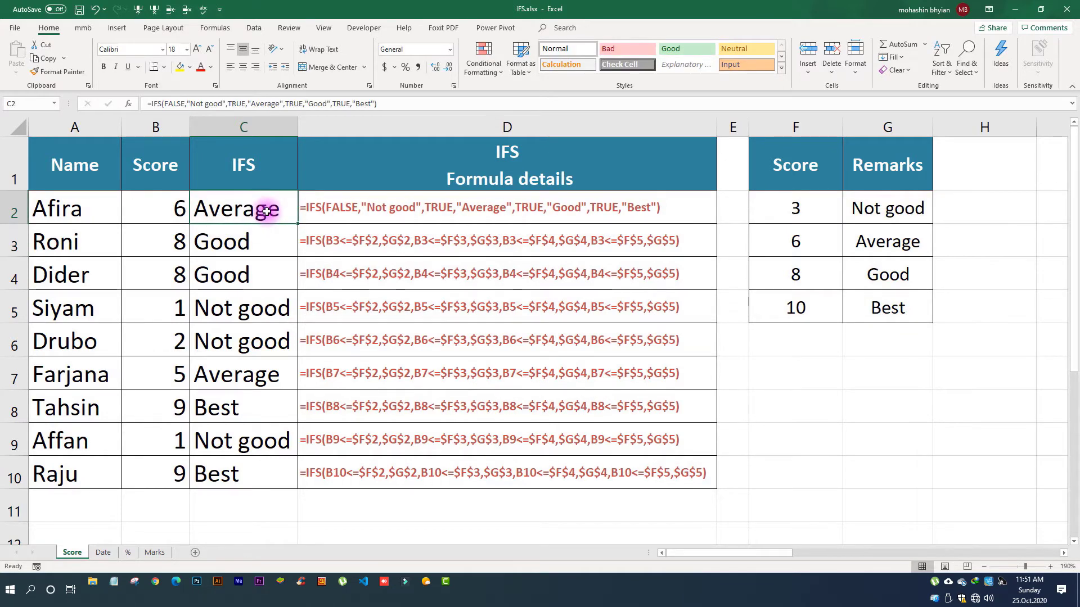
# Step: Examine the evaluated conditions and true values in the C2 formula to see which remark IFS returns
pyautogui.doubleClick(266, 211)
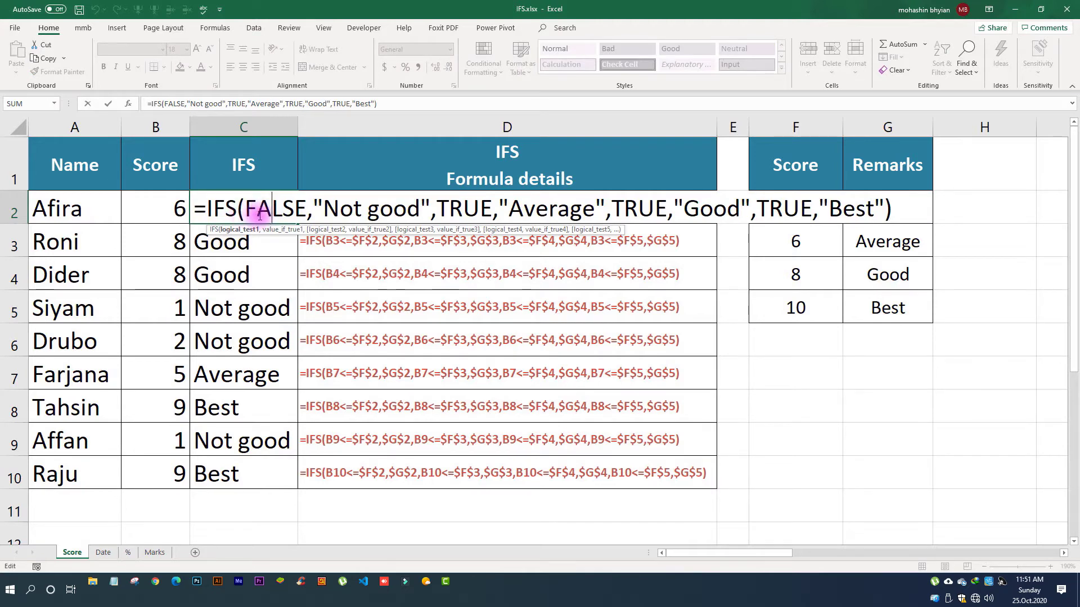
pyautogui.moveTo(249, 211); pyautogui.dragTo(420, 207)
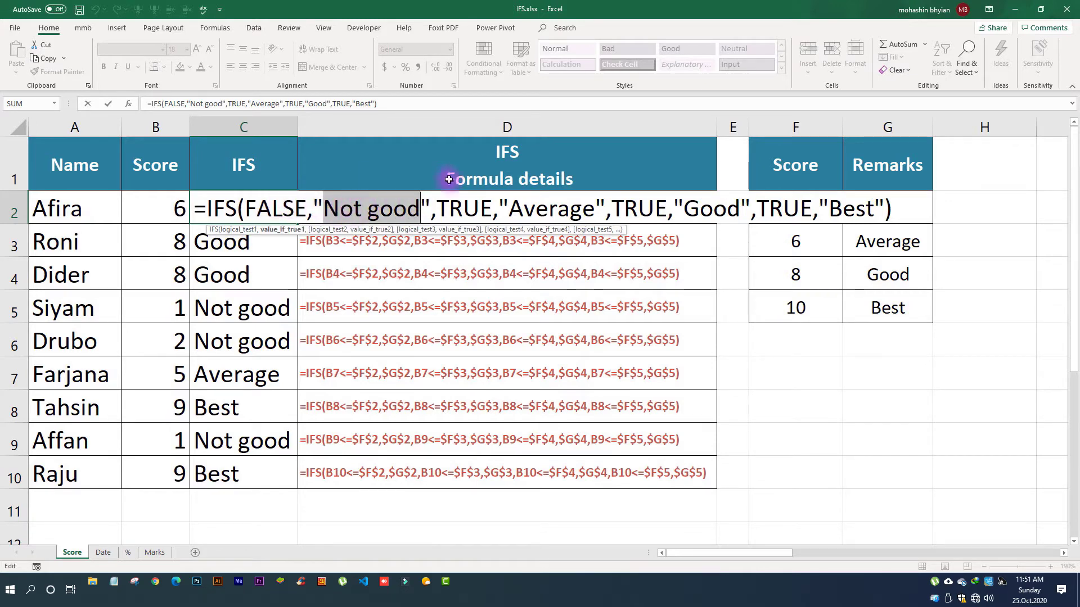
pyautogui.moveTo(497, 209); pyautogui.dragTo(446, 211)
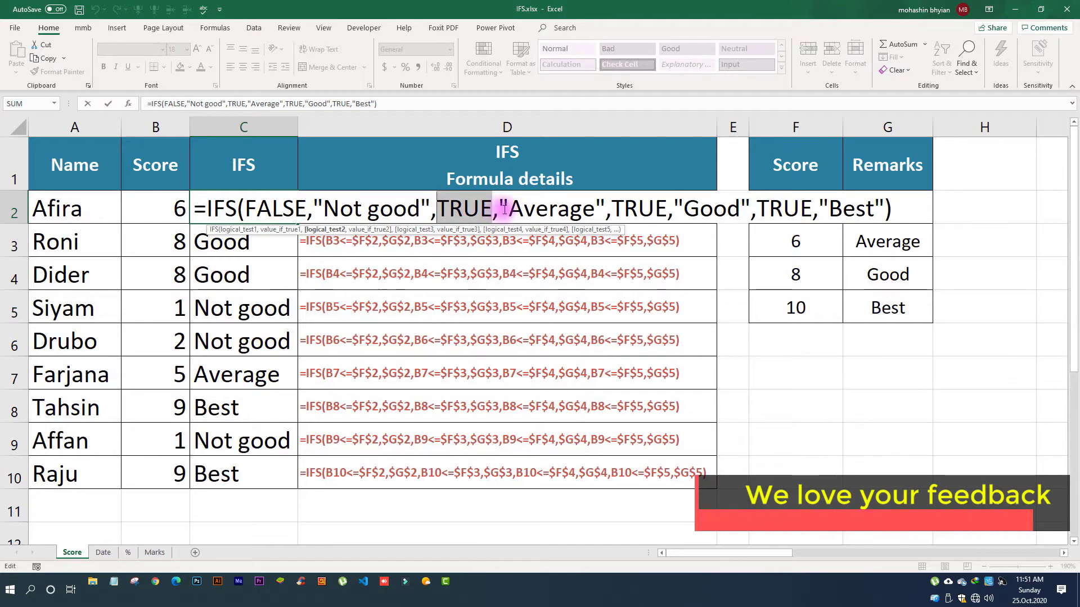
pyautogui.moveTo(499, 209); pyautogui.dragTo(739, 213)
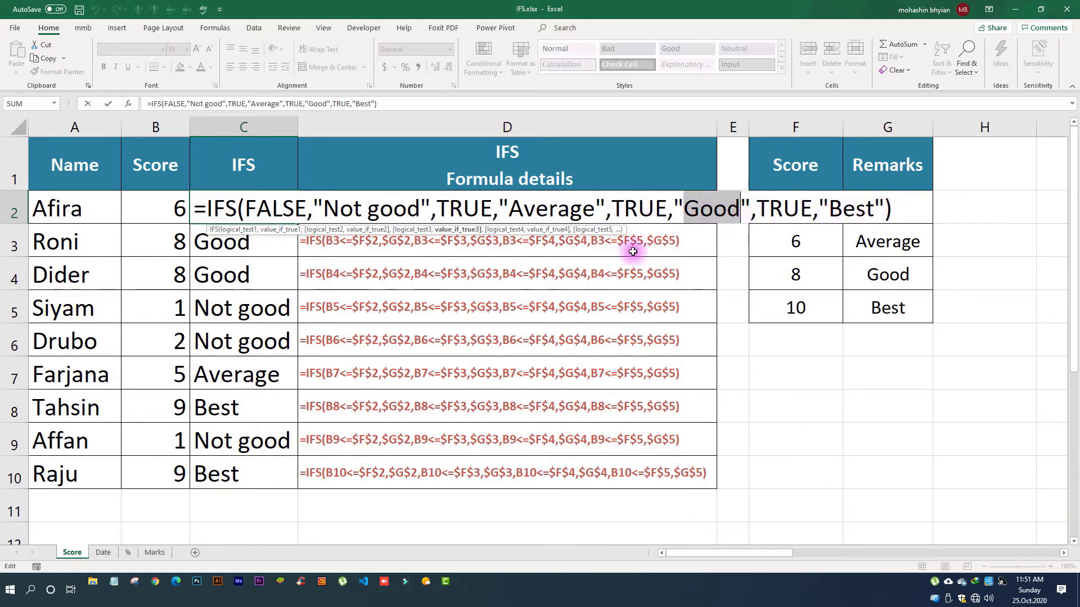
pyautogui.moveTo(491, 208); pyautogui.dragTo(442, 212)
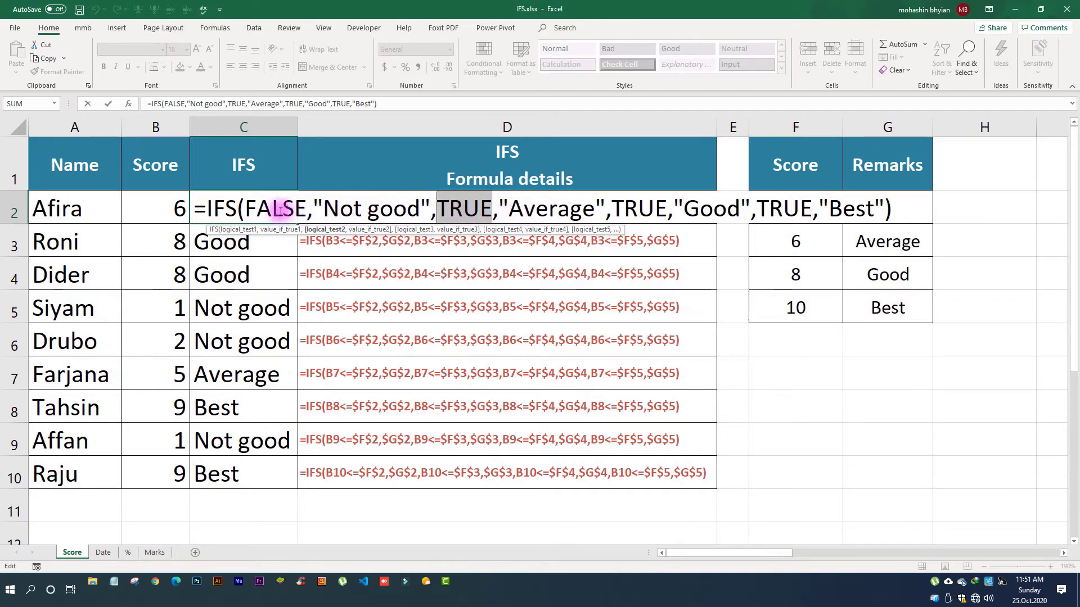
pyautogui.click(478, 212)
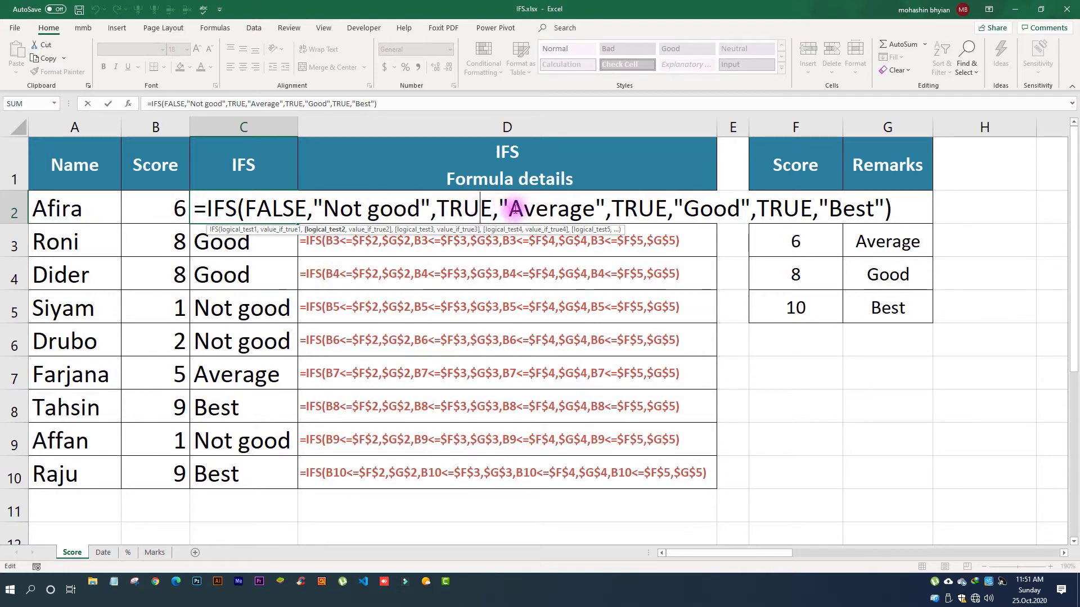
pyautogui.click(563, 208)
pyautogui.moveTo(594, 208); pyautogui.dragTo(508, 211)
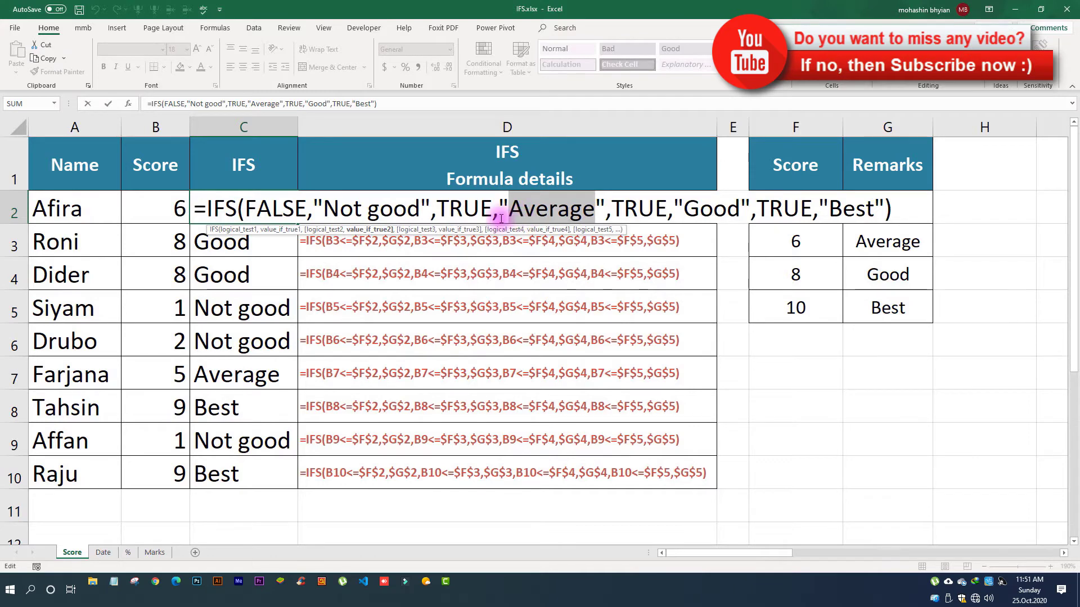
pyautogui.press('Return')
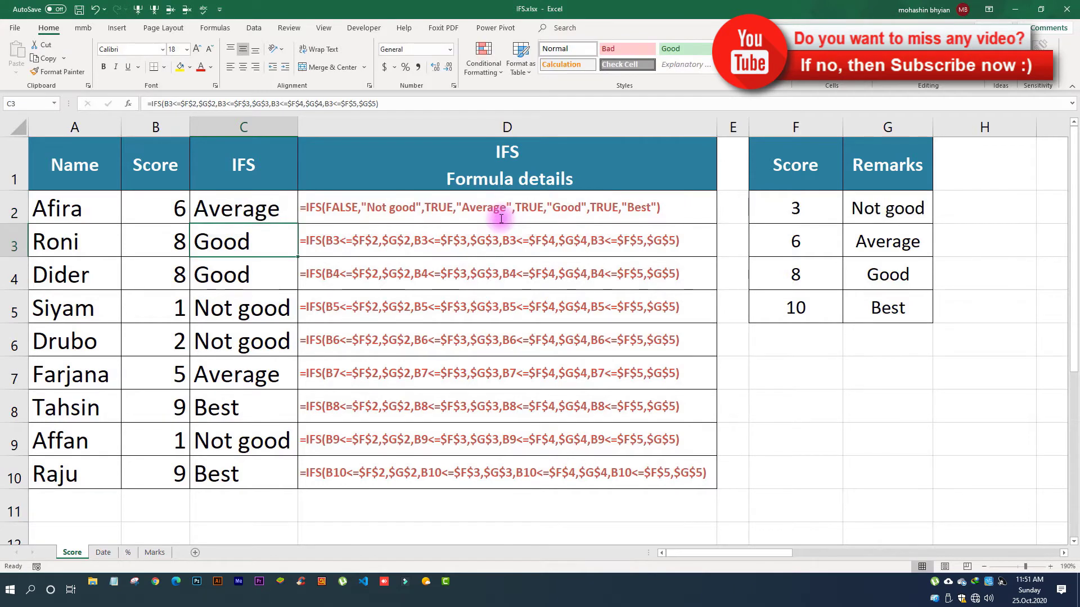
pyautogui.click(224, 209)
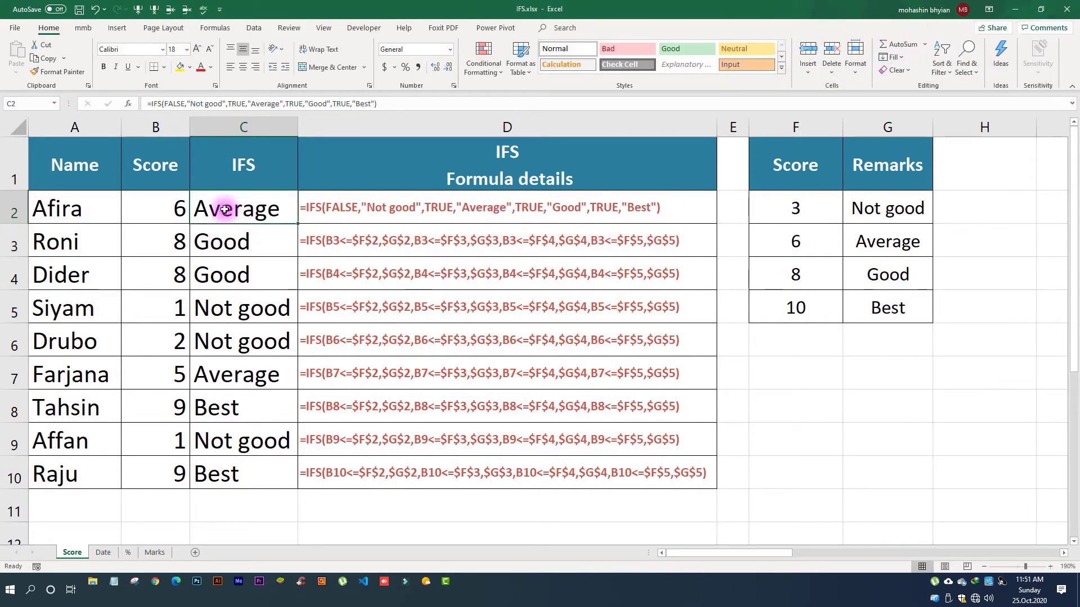
# Step: Set the score in B2 to 8 and inspect the evaluated formula in C2
pyautogui.click(158, 202)
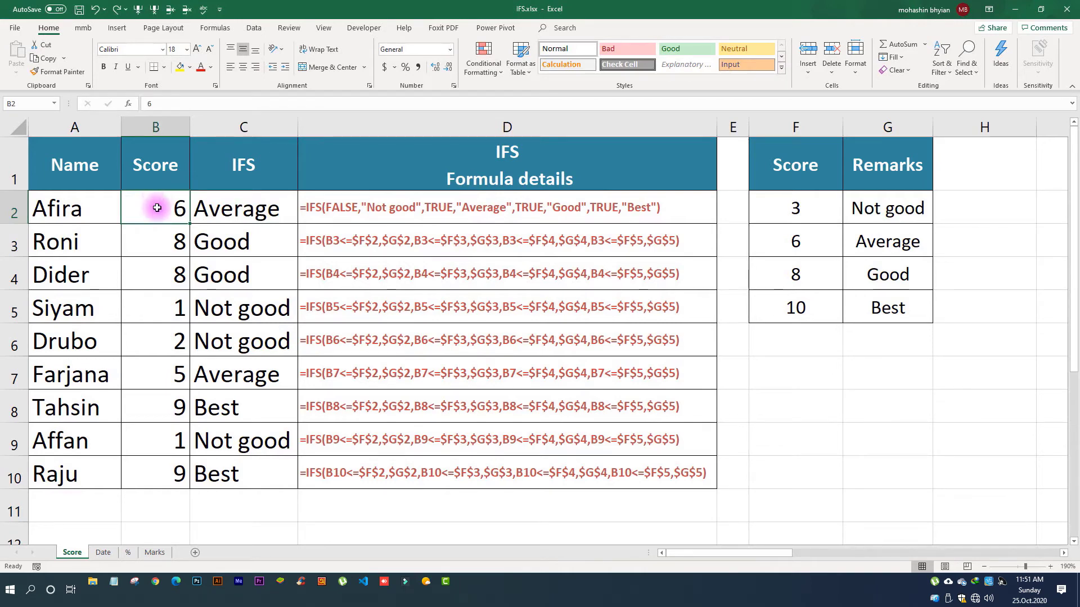
pyautogui.press('Return')
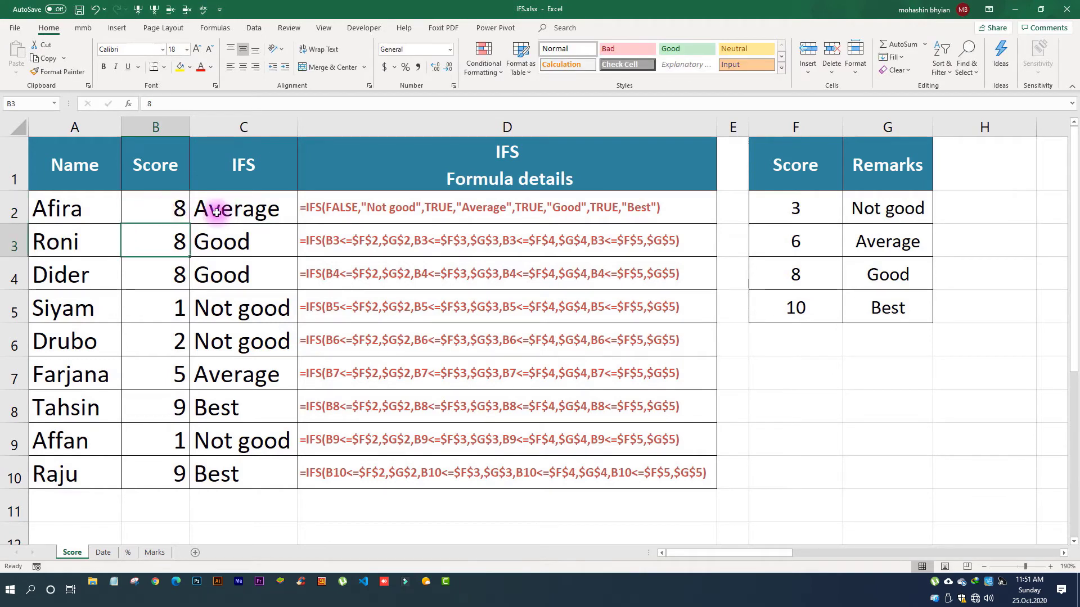
pyautogui.click(241, 211)
pyautogui.doubleClick(241, 210)
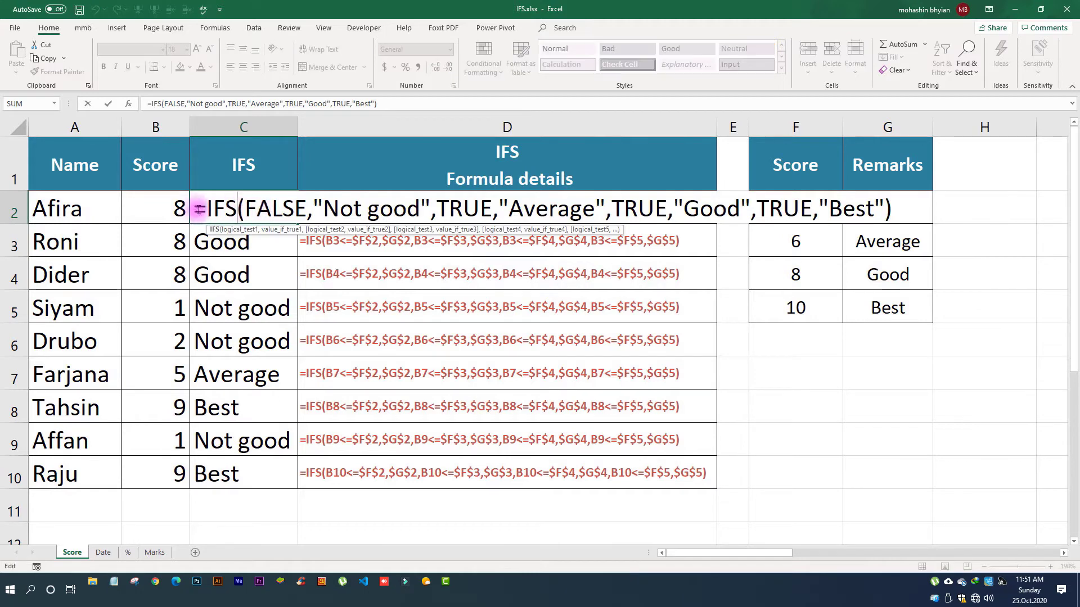
pyautogui.press('Escape')
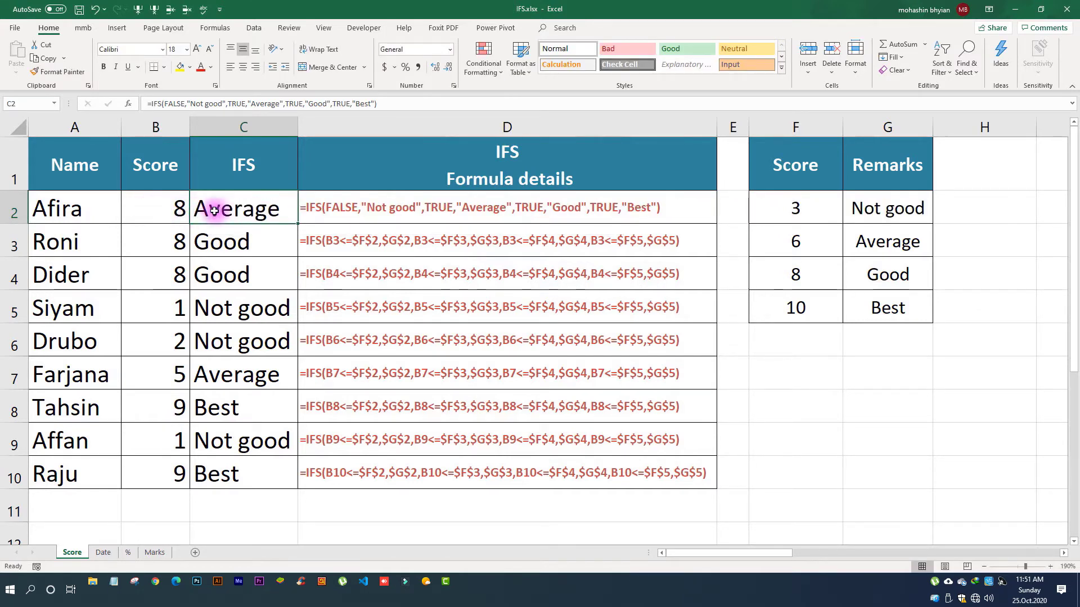
# Step: Undo the recent edits to restore the cell-reference IFS formula in C2, and set the score in B2 to 8
pyautogui.hotkey('ctrl', 'z')
pyautogui.hotkey('ctrl', 'z')
pyautogui.hotkey('ctrl', 'z')
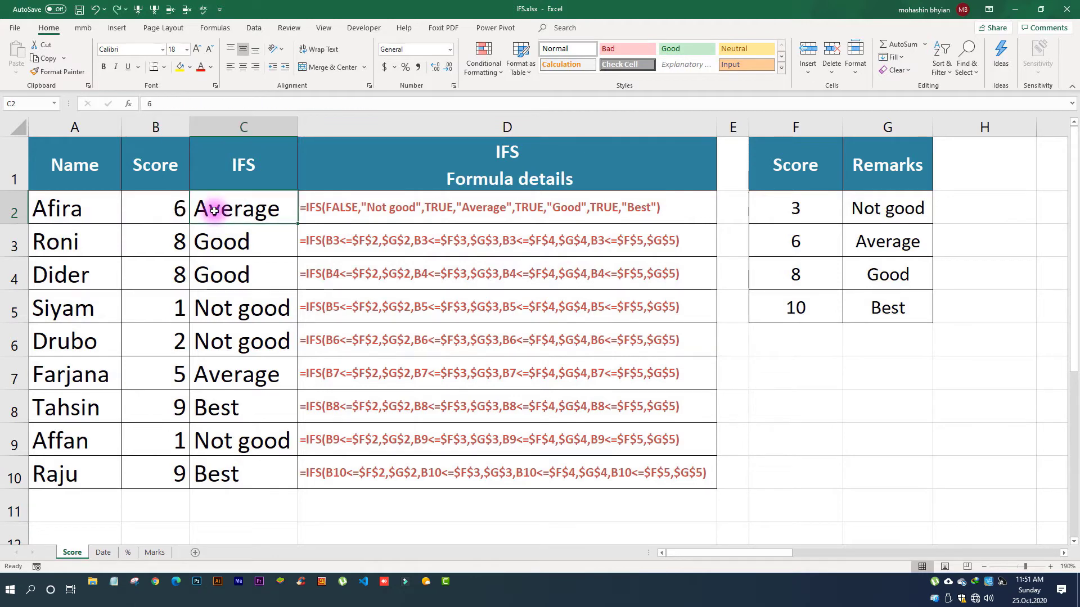
pyautogui.click(170, 221)
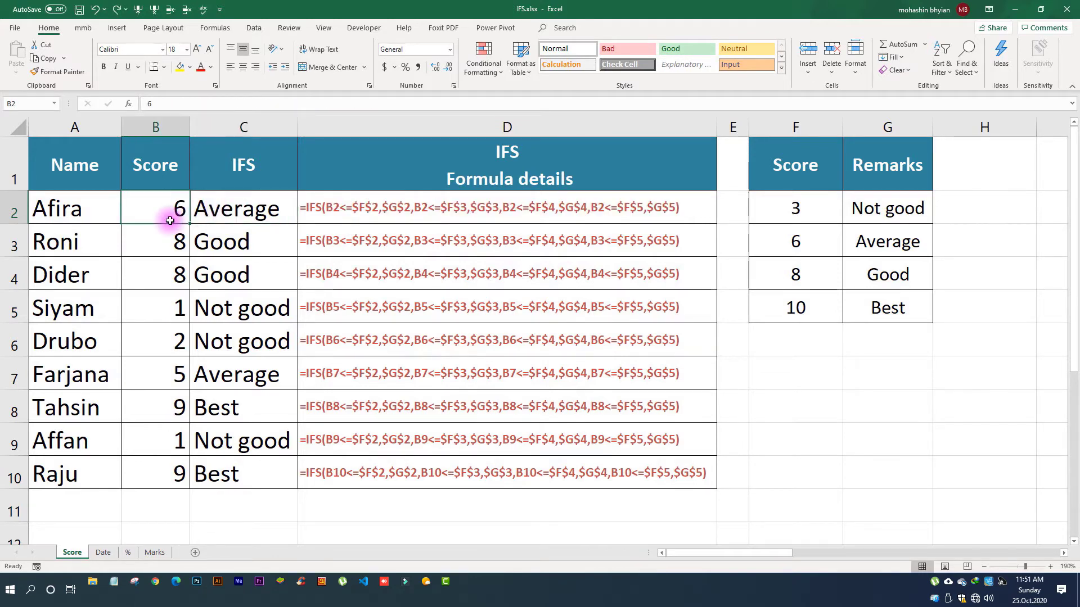
pyautogui.write('8')
pyautogui.press('Return')
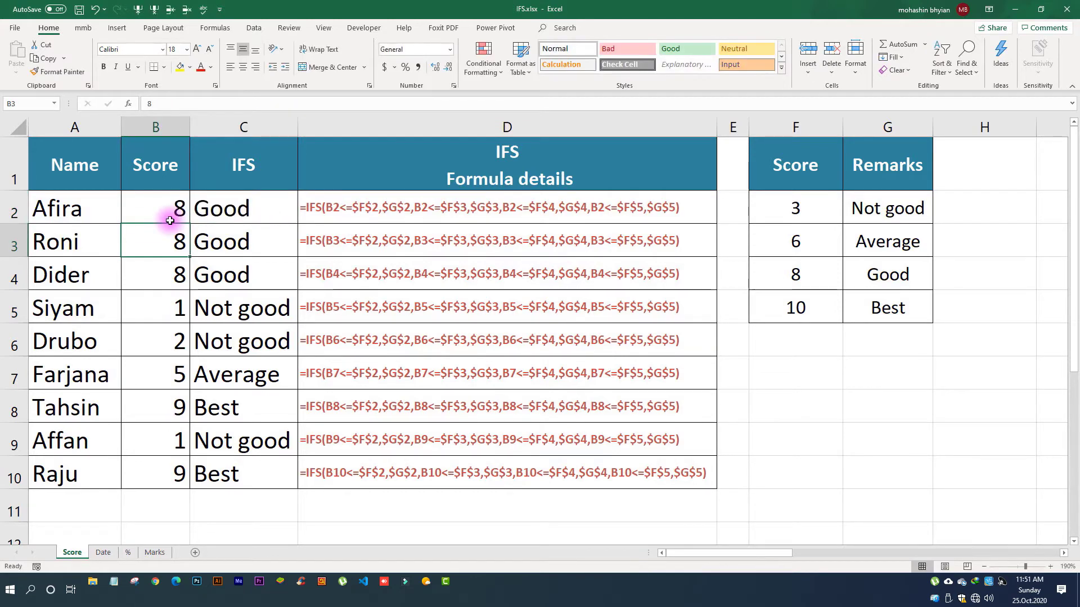
# Step: Replace the first two conditions and their true values in the C2 formula with their evaluated results
pyautogui.click(225, 212)
pyautogui.doubleClick(225, 212)
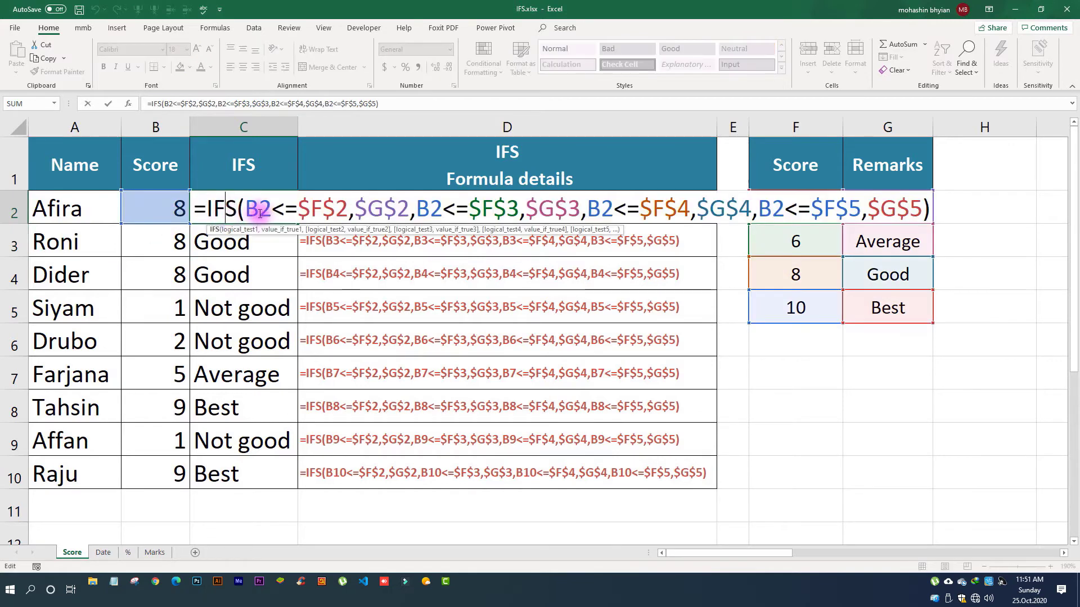
pyautogui.click(238, 230)
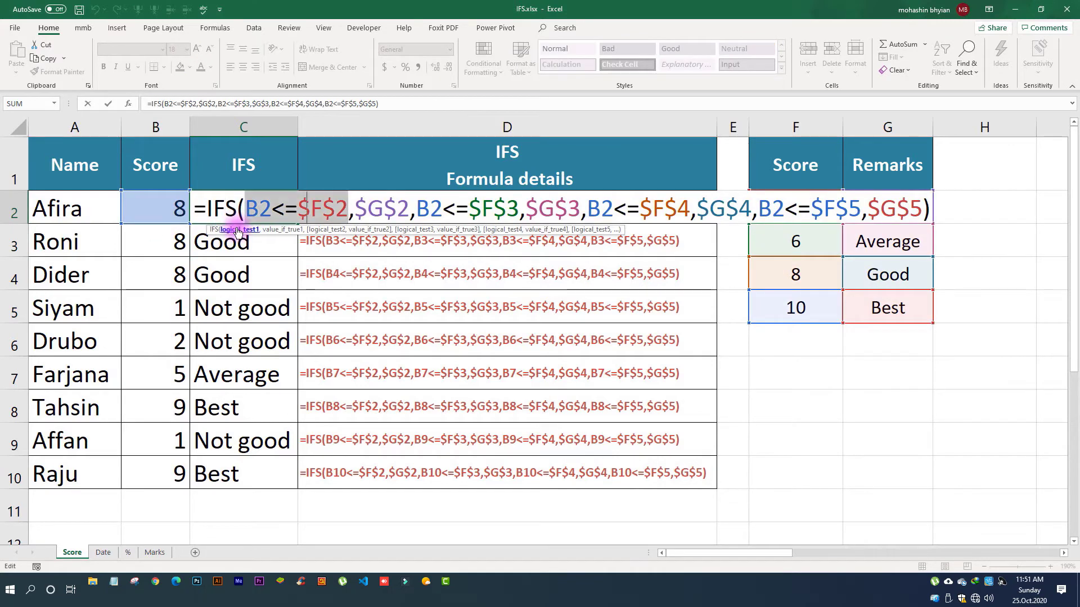
pyautogui.press('F9')
pyautogui.click(292, 229)
pyautogui.press('F9')
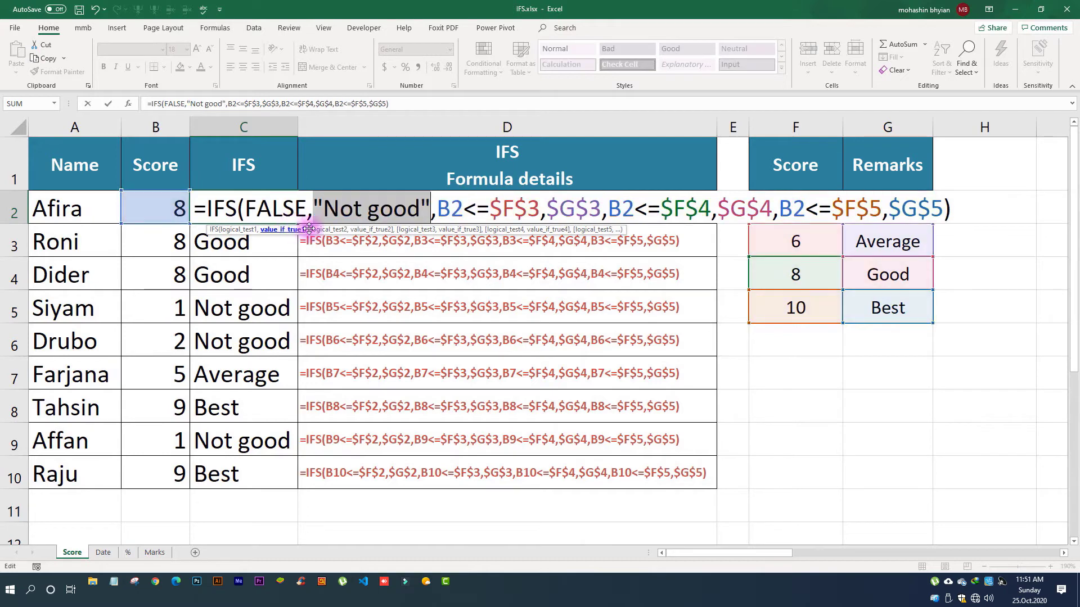
pyautogui.click(325, 230)
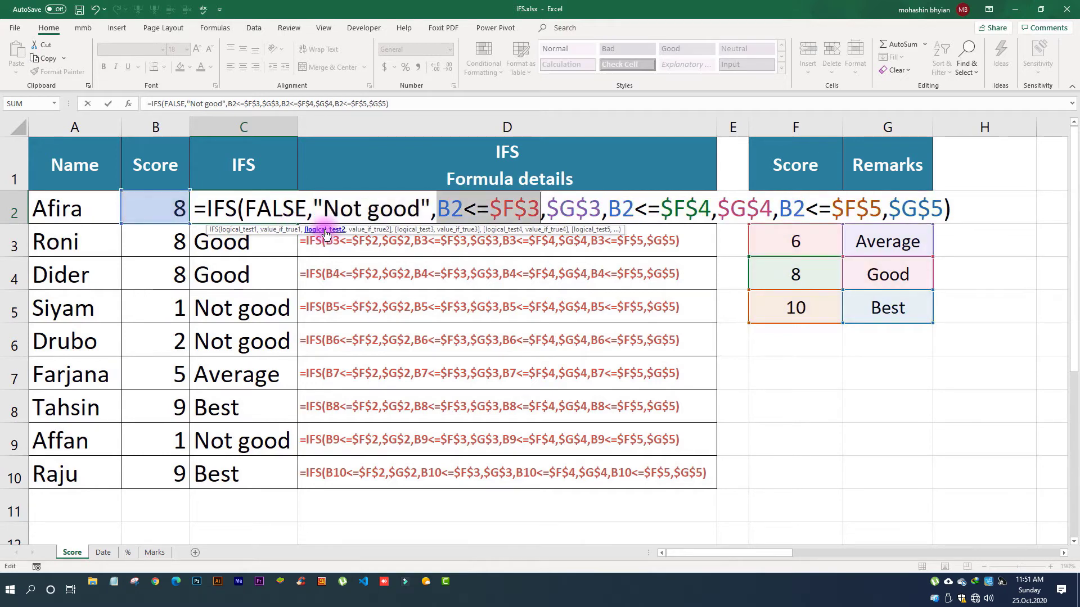
pyautogui.press('F9')
pyautogui.click(368, 230)
pyautogui.press('F9')
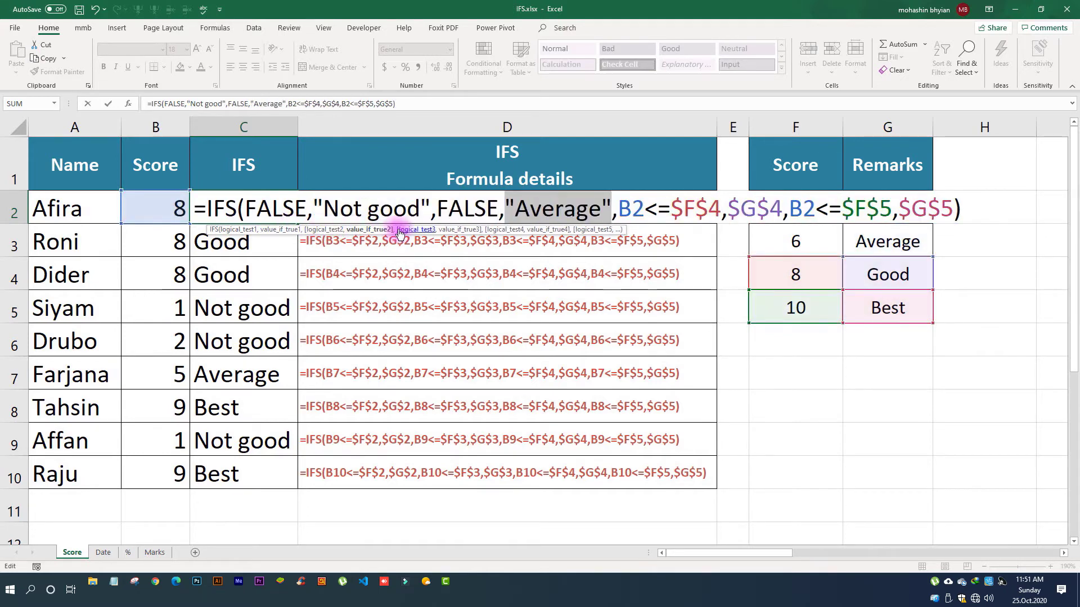
# Step: Replace the last two conditions and their true values in C2 with their evaluated results and commit the formula
pyautogui.click(401, 231)
pyautogui.press('F9')
pyautogui.click(459, 231)
pyautogui.press('F9')
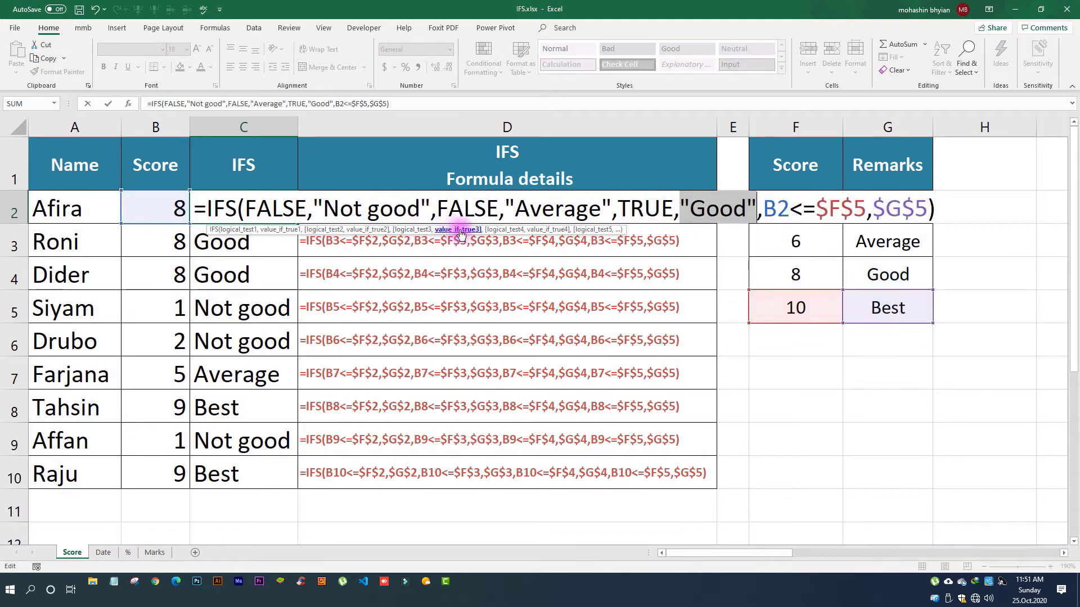
pyautogui.click(501, 231)
pyautogui.press('F9')
pyautogui.click(541, 231)
pyautogui.press('F9')
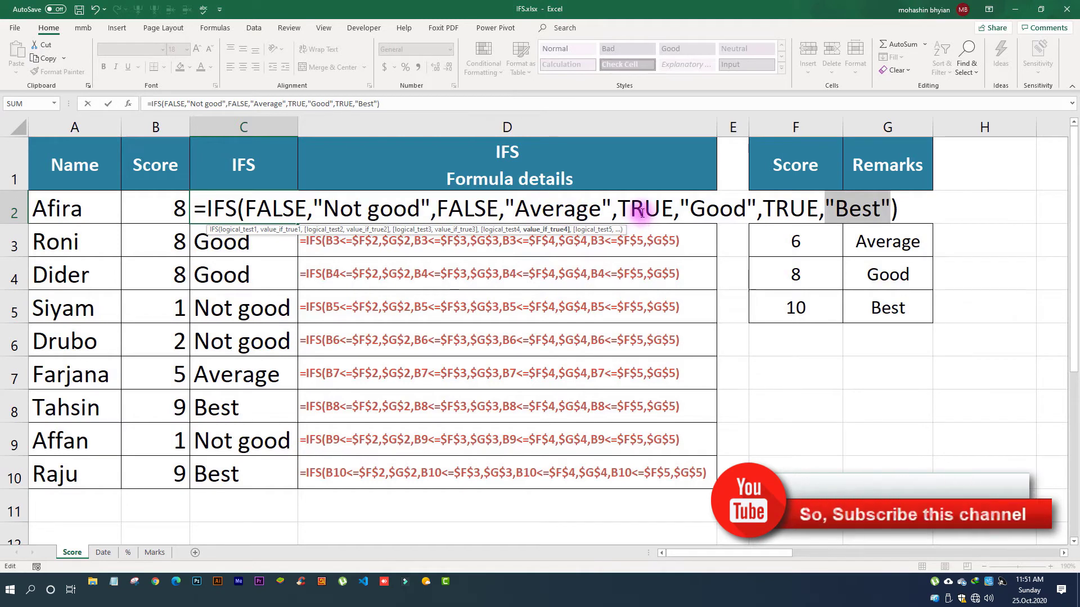
pyautogui.moveTo(660, 214); pyautogui.dragTo(623, 210)
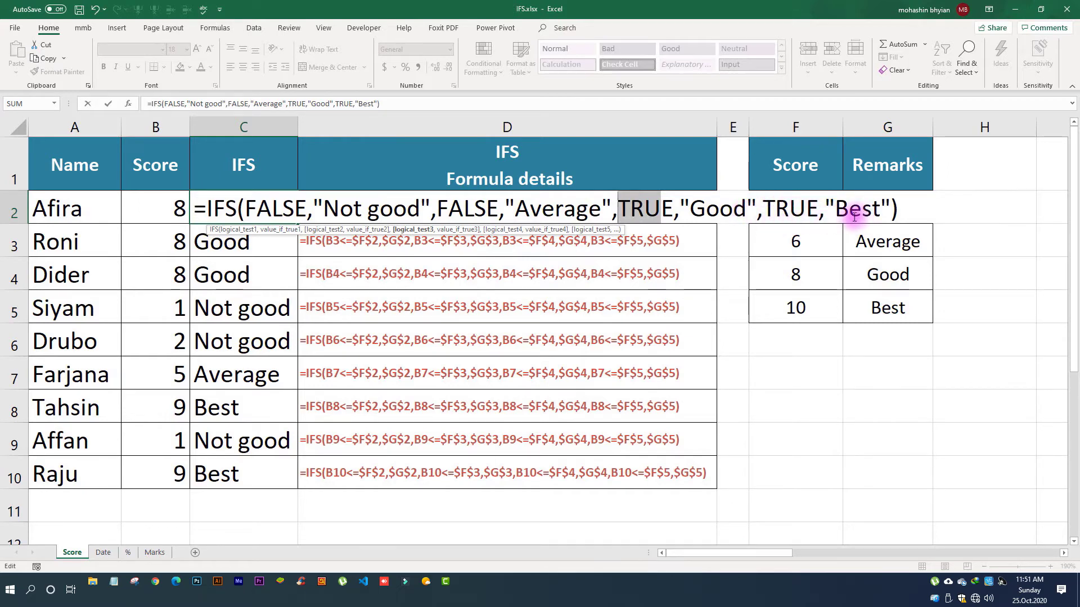
pyautogui.press('Return')
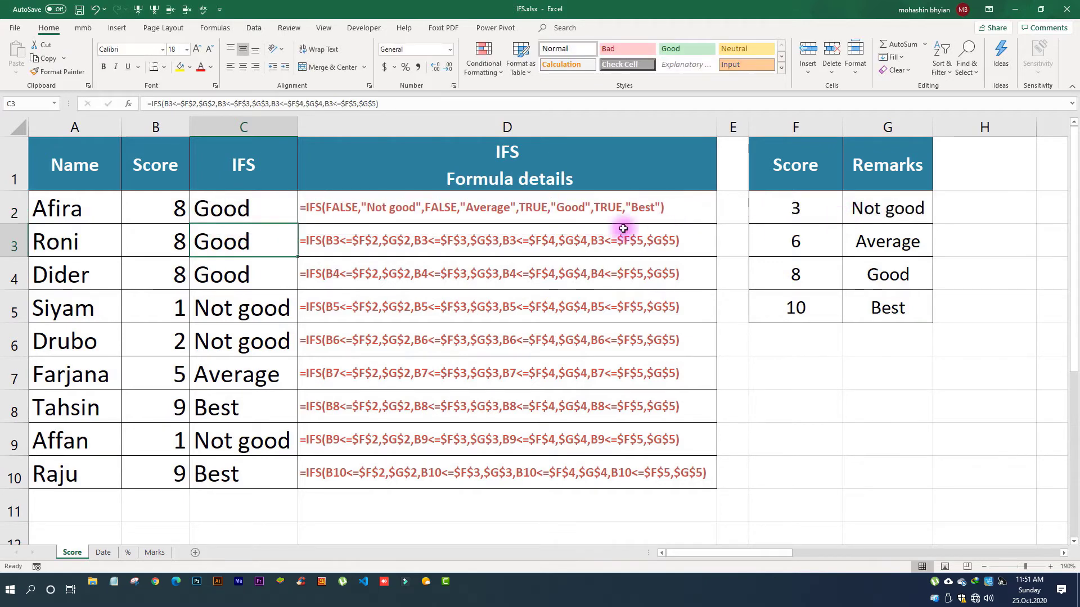
# Step: Undo the evaluated version of the C2 formula and inspect its cell references
pyautogui.click(244, 209)
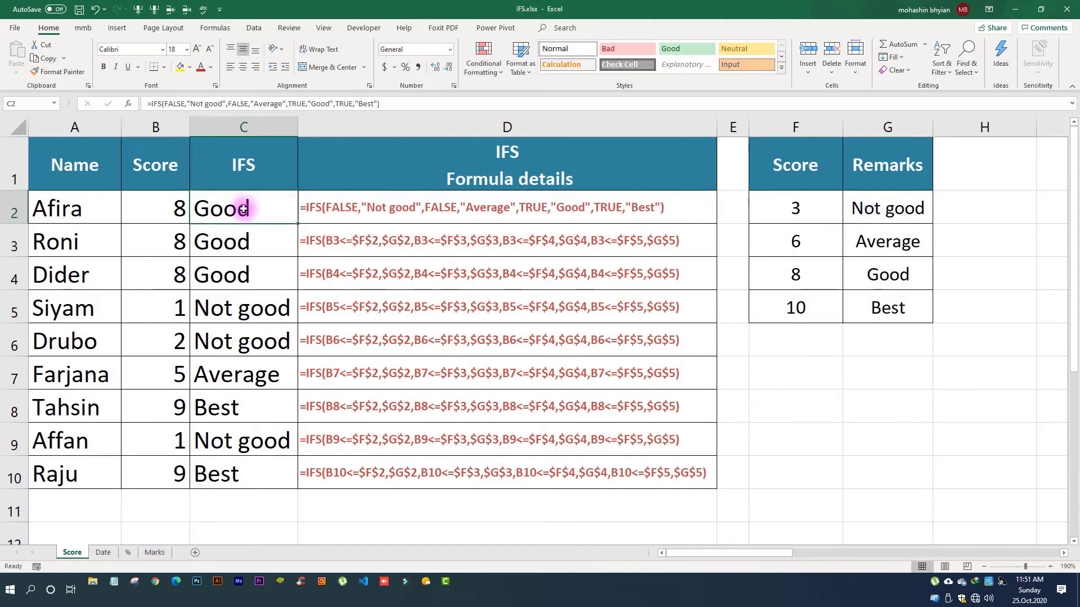
pyautogui.hotkey('ctrl', 'z')
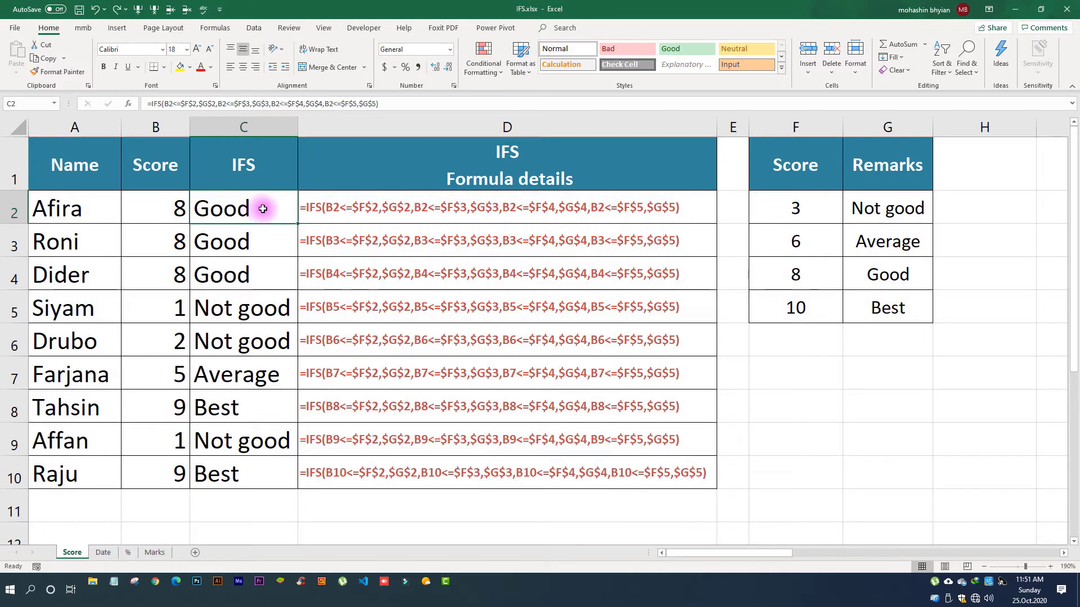
pyautogui.doubleClick(264, 209)
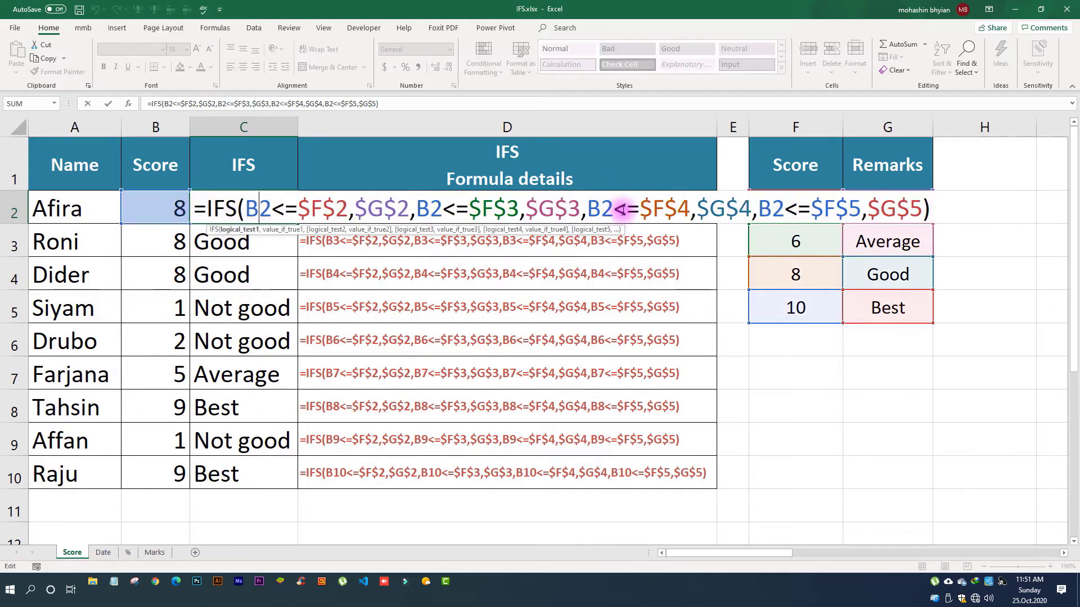
pyautogui.press('Return')
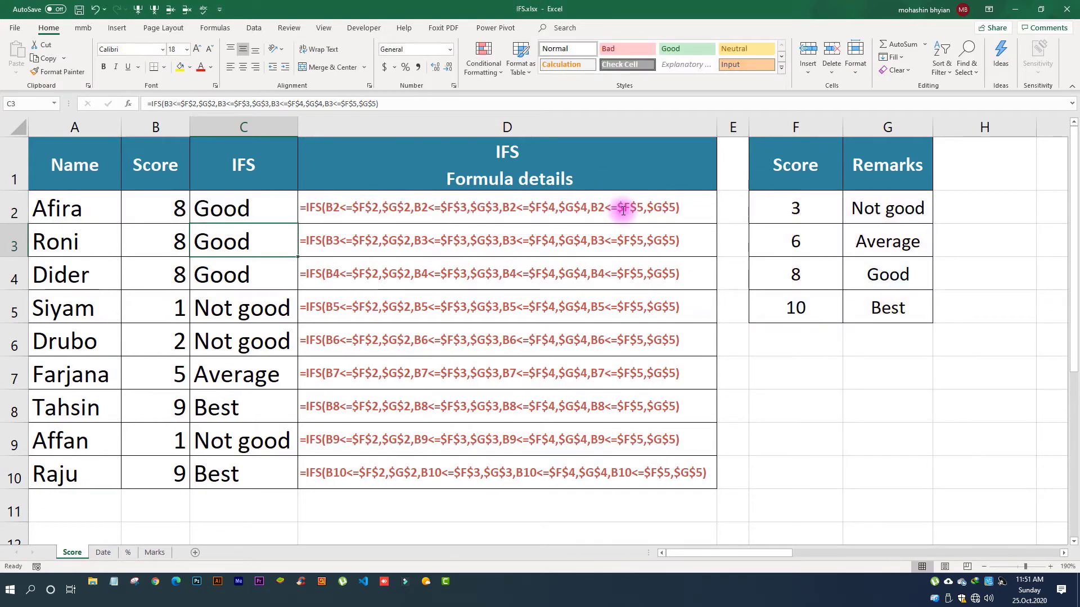
pyautogui.click(261, 209)
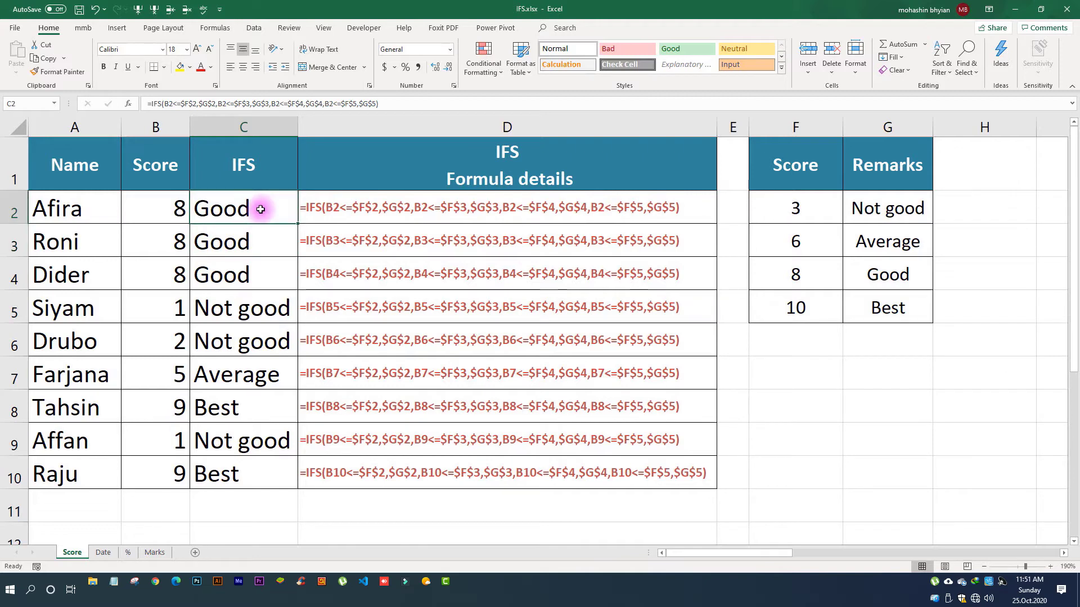
# Step: Test the IFS formula with decimal scores by entering 8.5 and, after it, 3.5 in B2
pyautogui.click(160, 208)
pyautogui.write('8.5')
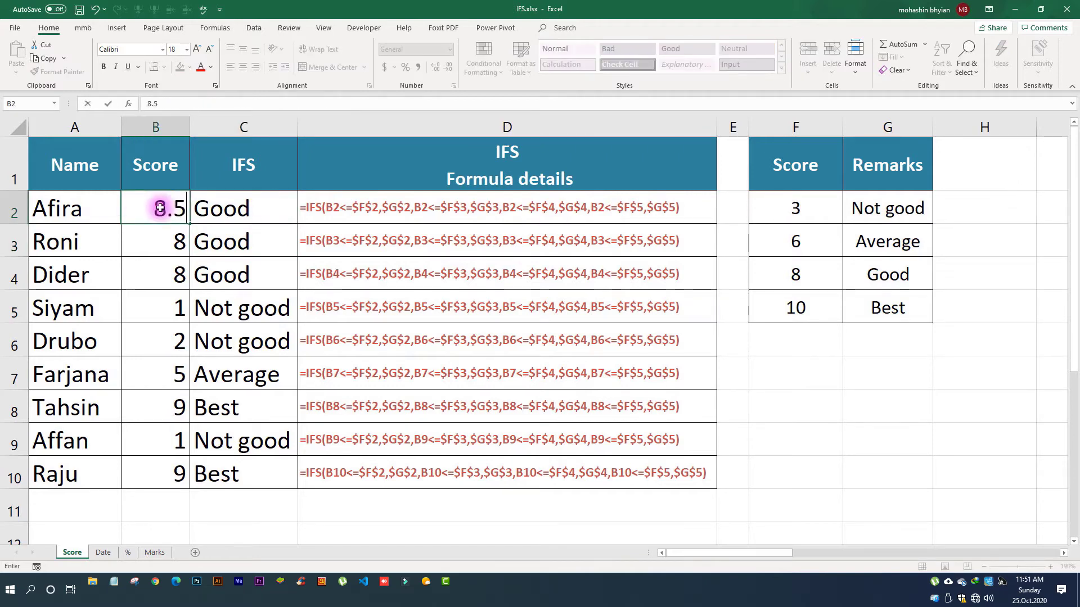
pyautogui.press('Return')
pyautogui.click(161, 208)
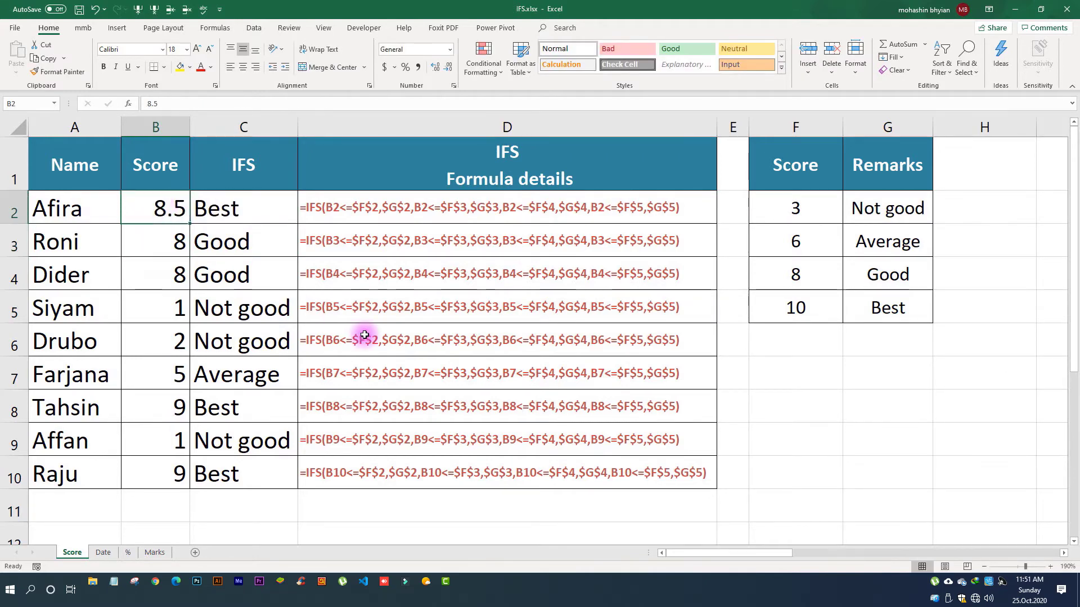
pyautogui.write('3.5')
pyautogui.press('Return')
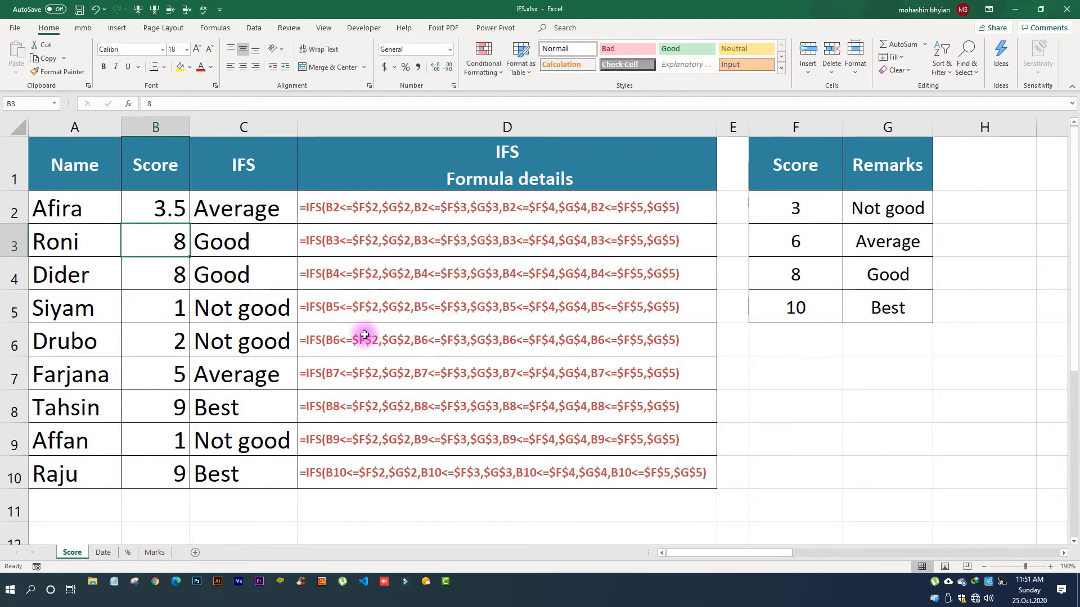
# Step: Test the lowest score limit by entering 3 and, after it, 3.0001 as the score in B2
pyautogui.click(364, 335)
pyautogui.click(157, 212)
pyautogui.write('3')
pyautogui.press('Return')
pyautogui.click(158, 215)
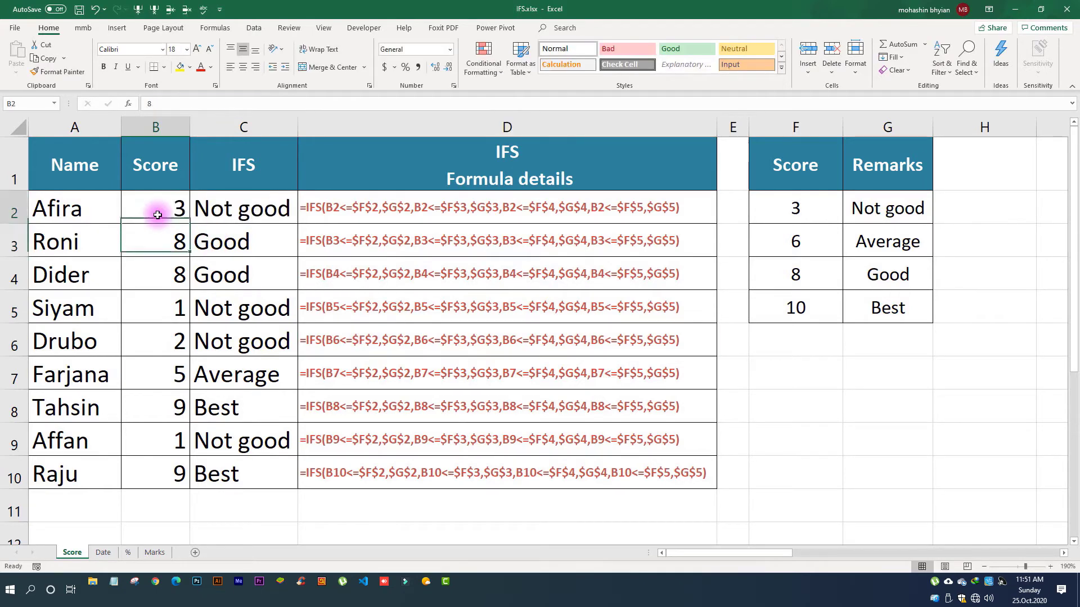
pyautogui.write('000')
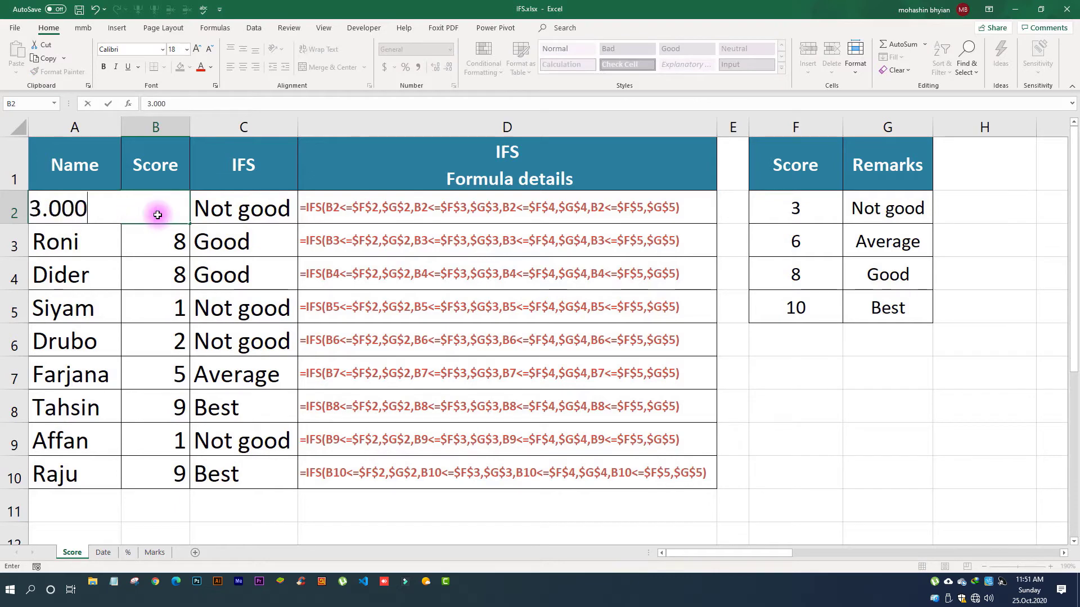
pyautogui.press('Return')
pyautogui.click(162, 212)
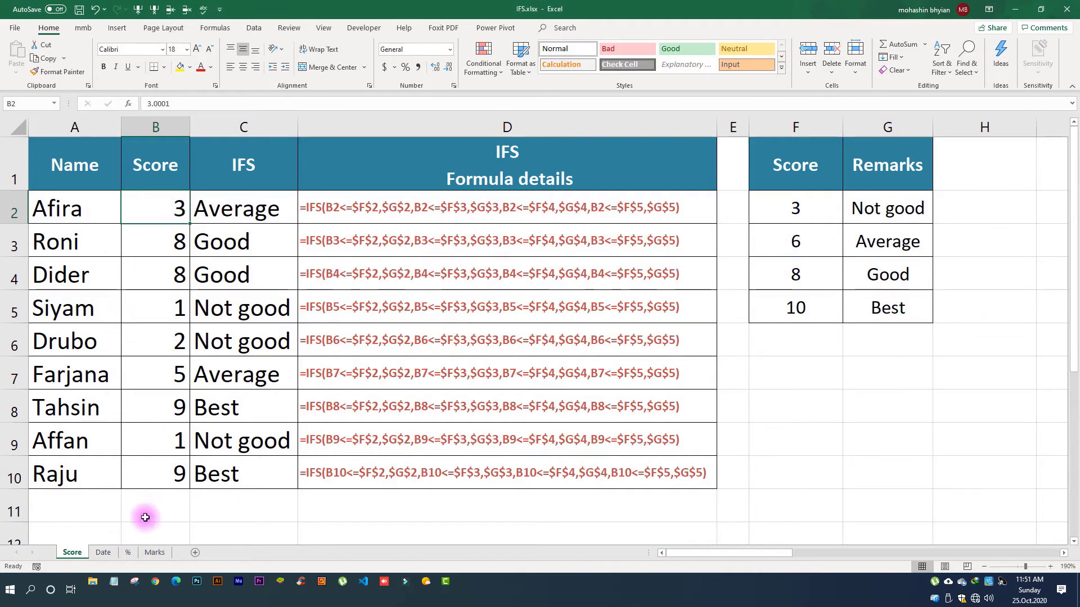
# Step: Open the Date sheet and clear the existing IFS result in C2
pyautogui.click(103, 553)
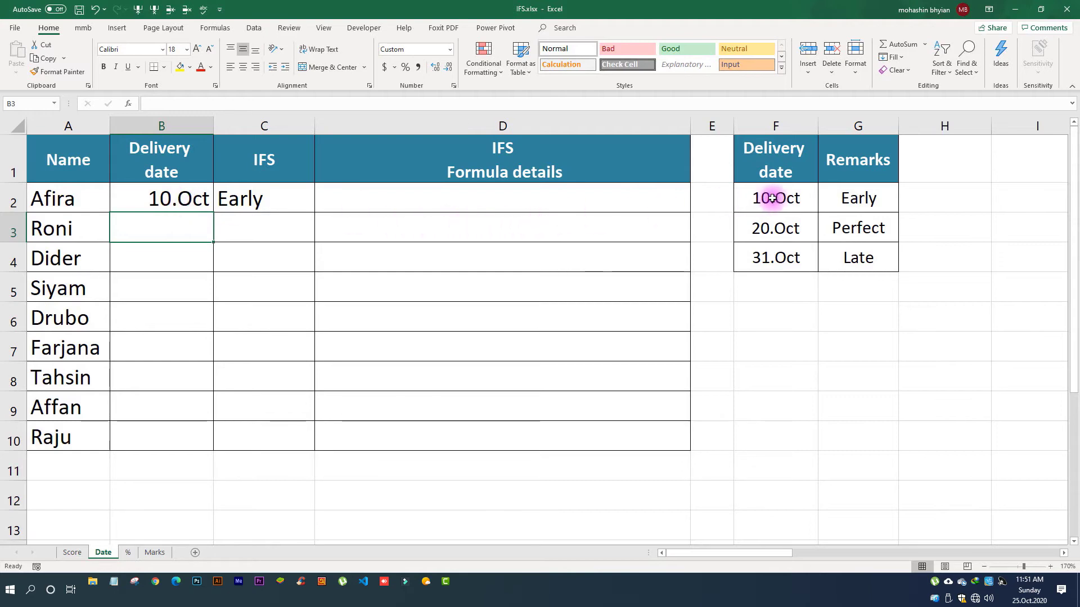
pyautogui.click(169, 199)
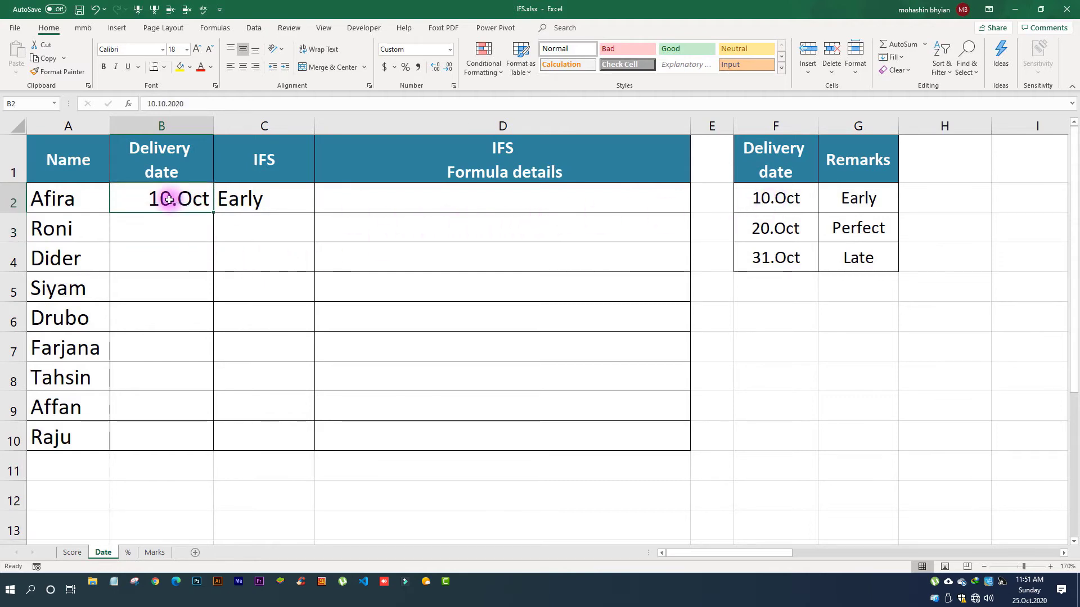
pyautogui.press('Right')
pyautogui.press('Delete')
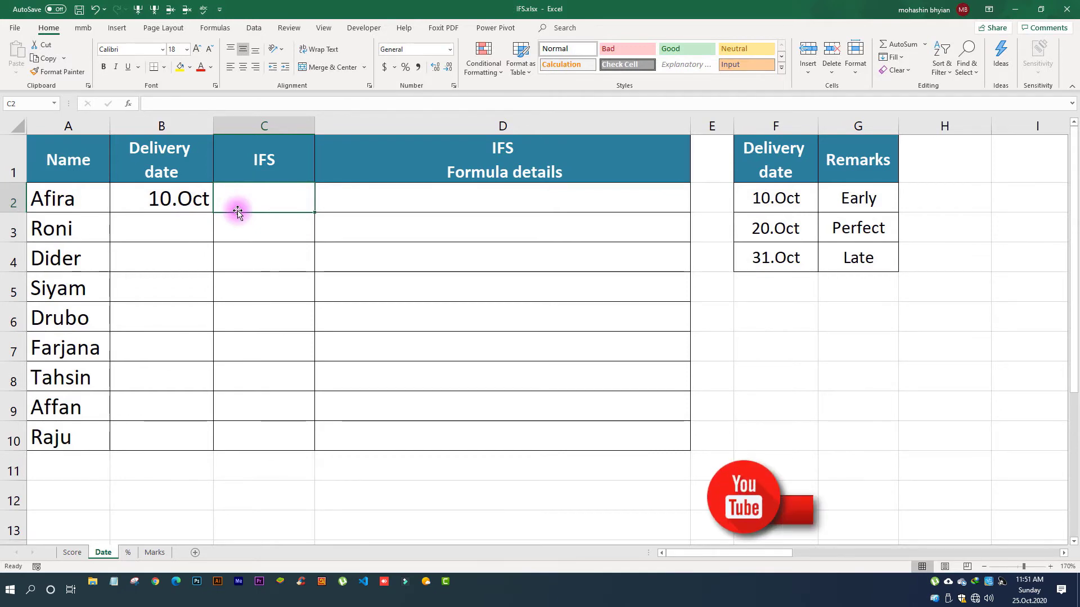
# Step: Start an IFS formula in C2 that tests B2<=$F$2 and returns $G$2
pyautogui.write('=ifs')
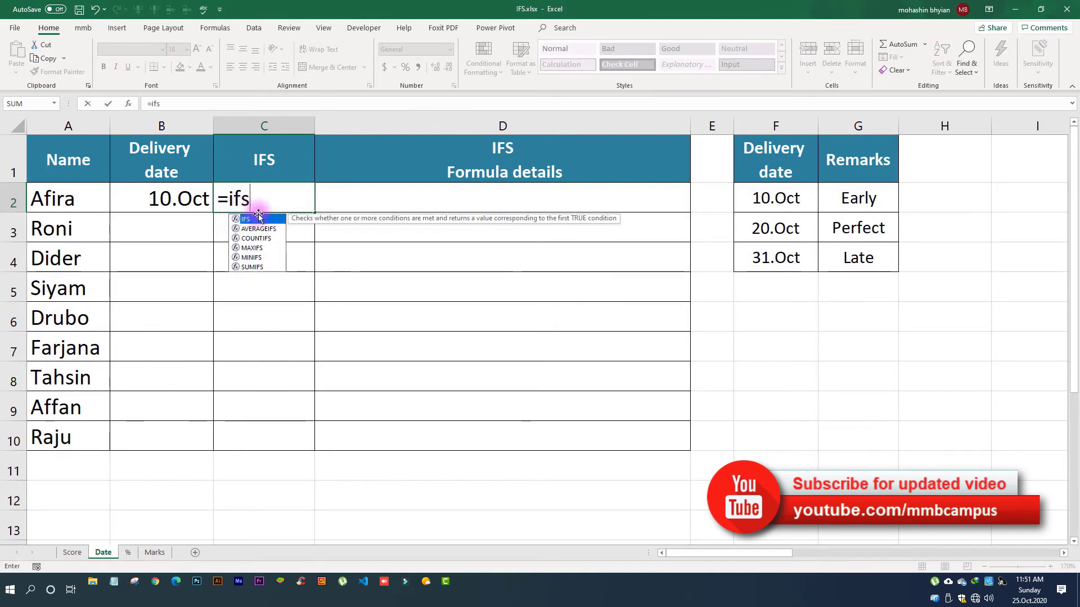
pyautogui.doubleClick(258, 218)
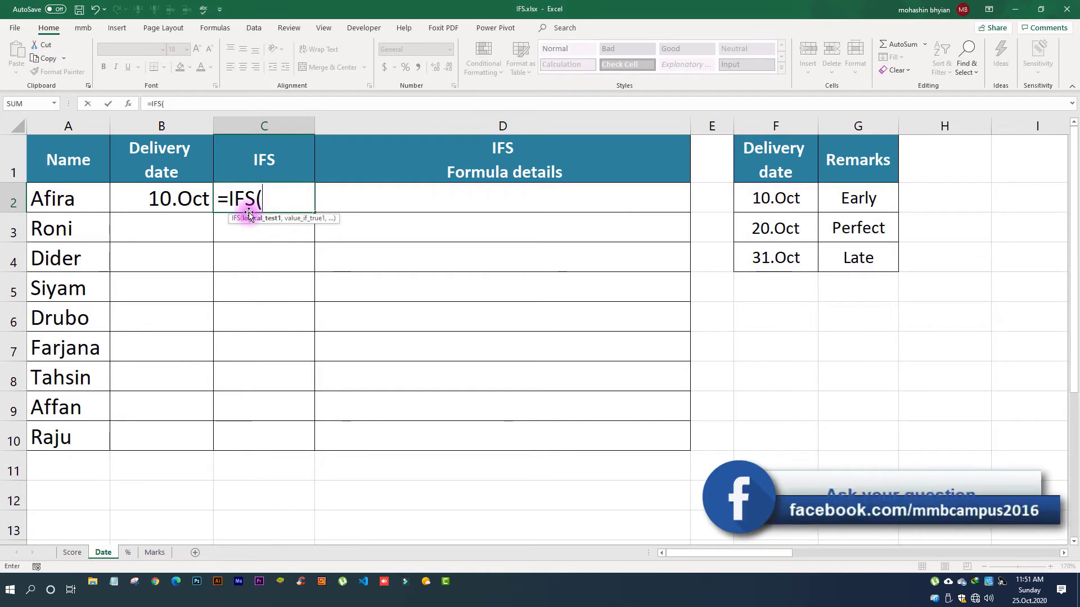
pyautogui.click(159, 200)
pyautogui.write('<=')
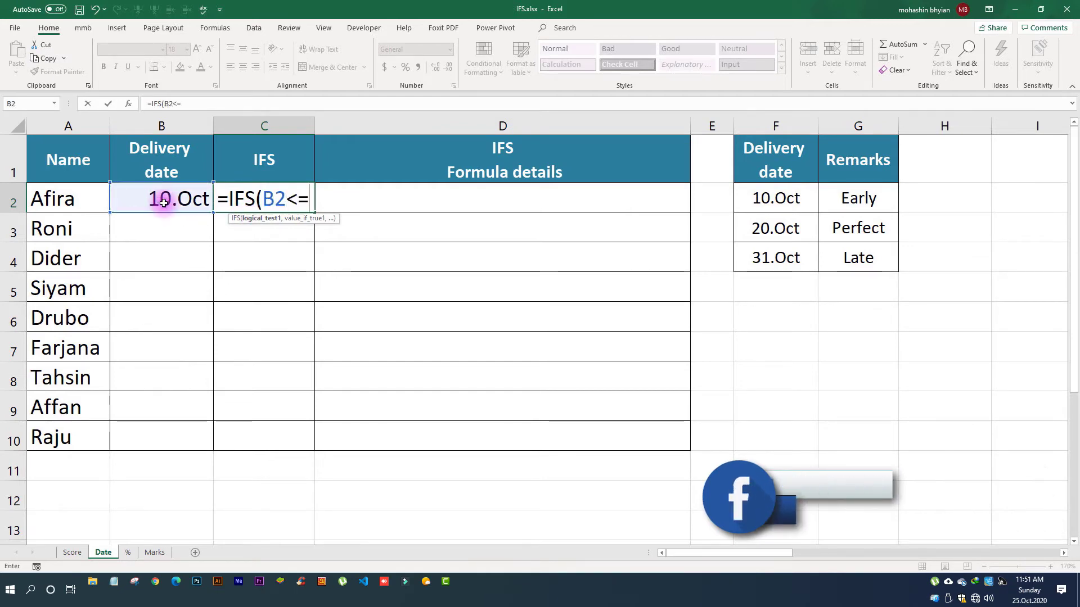
pyautogui.click(780, 202)
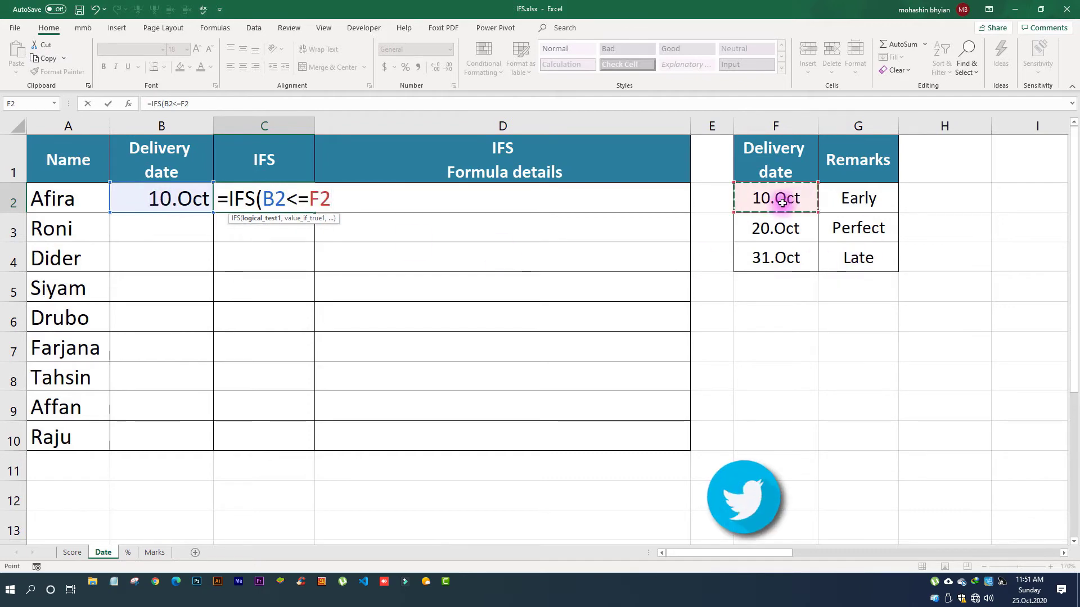
pyautogui.press('F4')
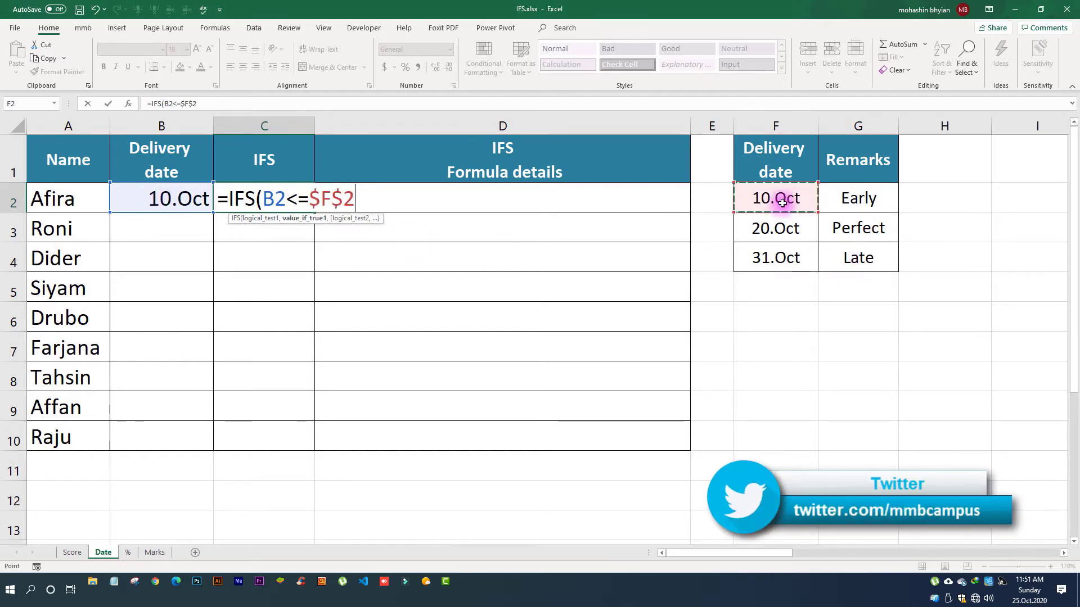
pyautogui.write(',')
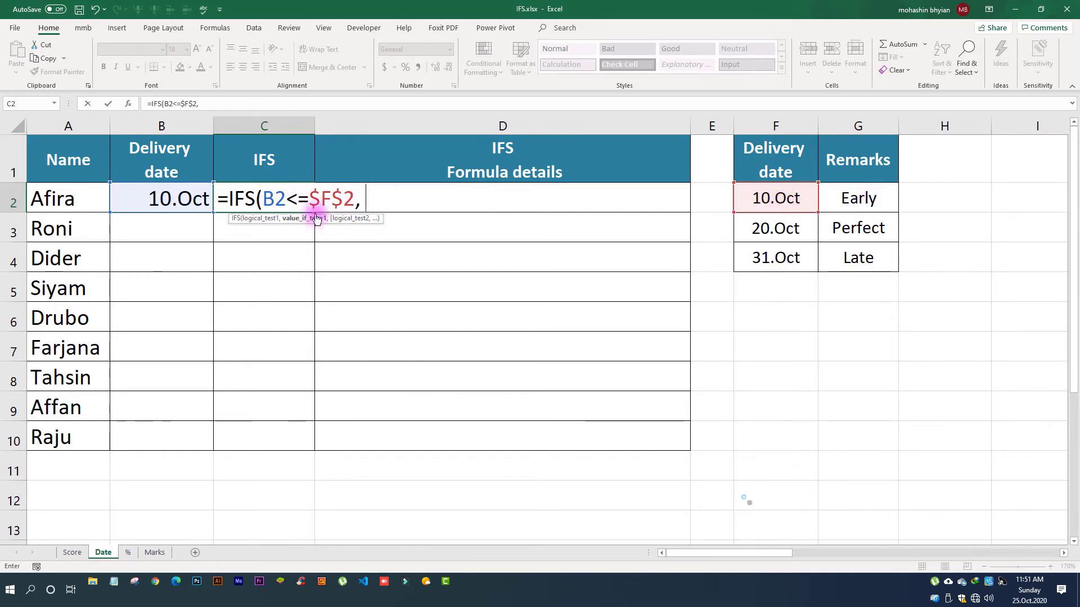
pyautogui.click(848, 201)
pyautogui.write(',')
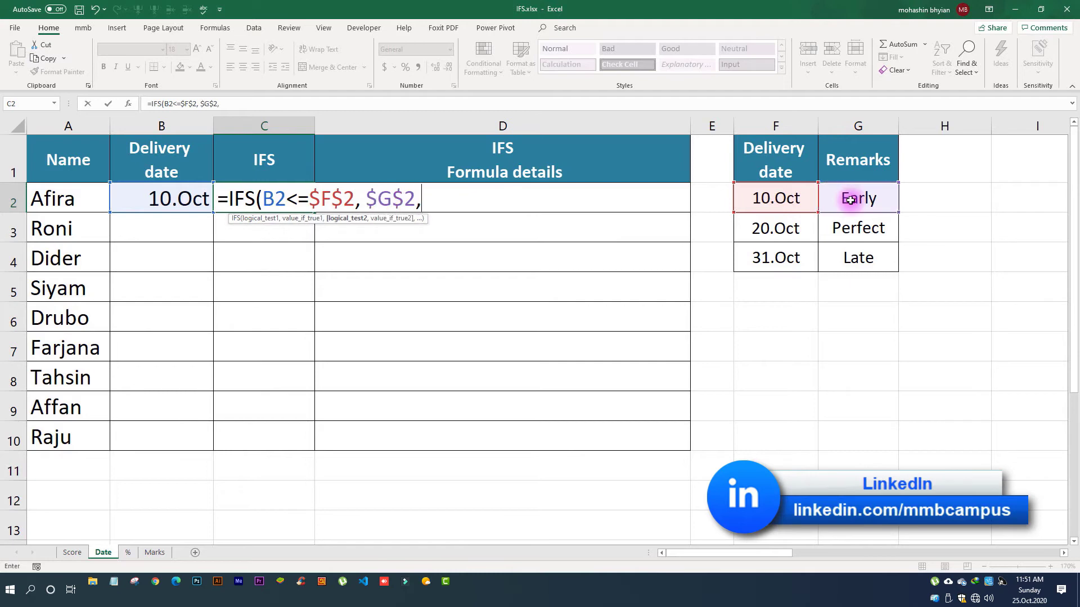
# Step: Add a second condition to the IFS formula, testing B2<=$F$3 and returning $G$3
pyautogui.click(183, 197)
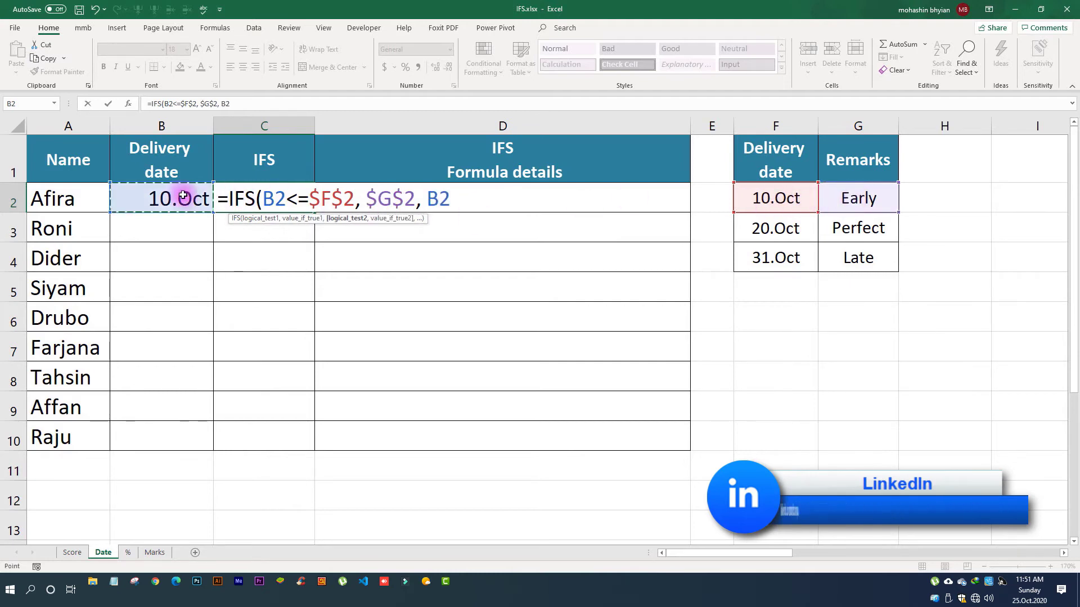
pyautogui.write('<=')
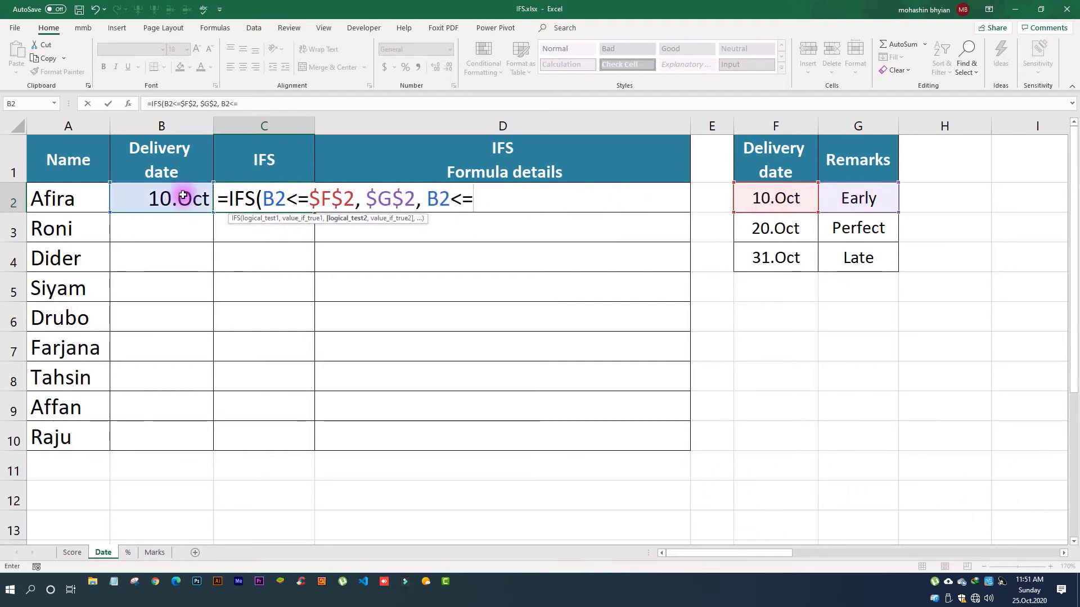
pyautogui.click(782, 230)
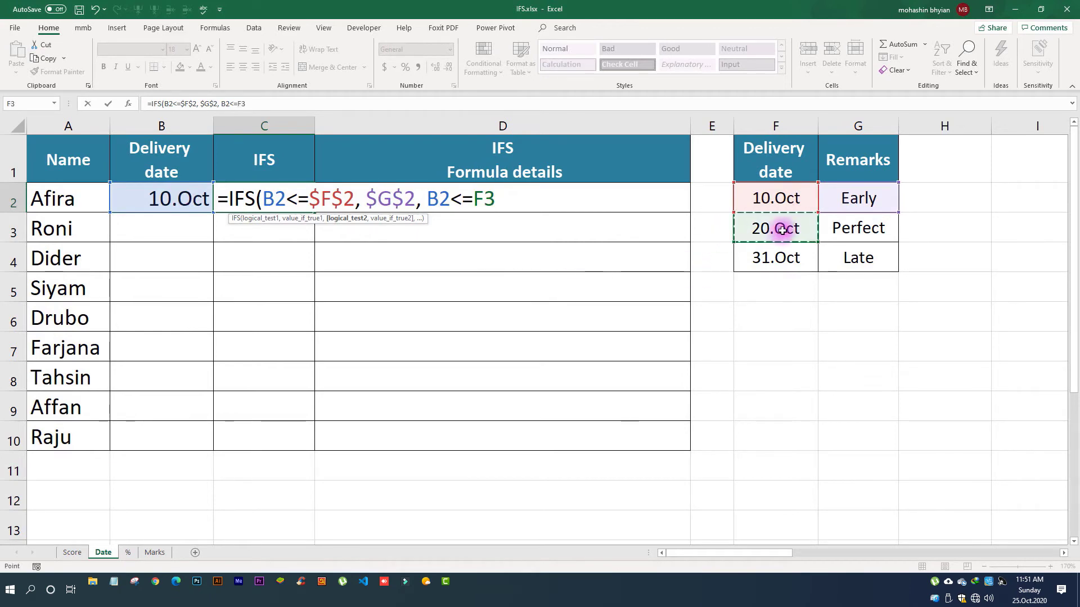
pyautogui.write(',')
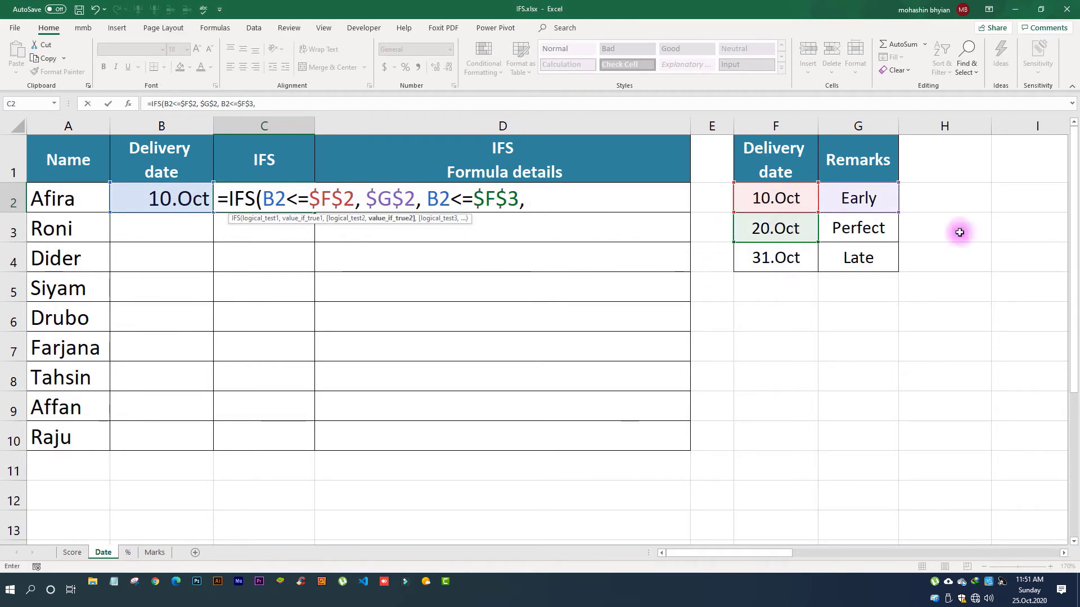
pyautogui.click(860, 228)
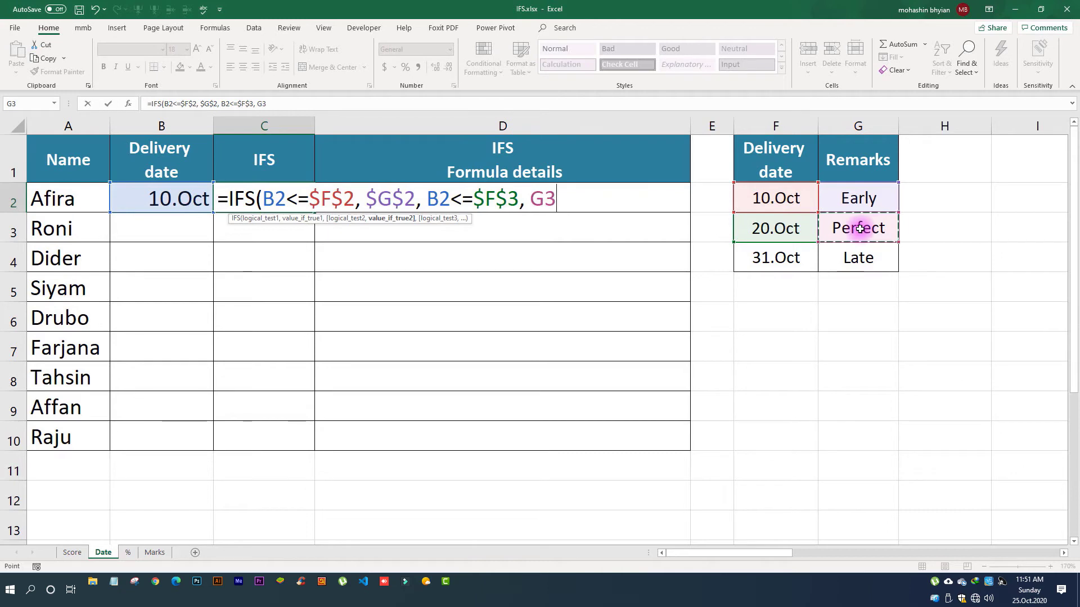
pyautogui.press('F4')
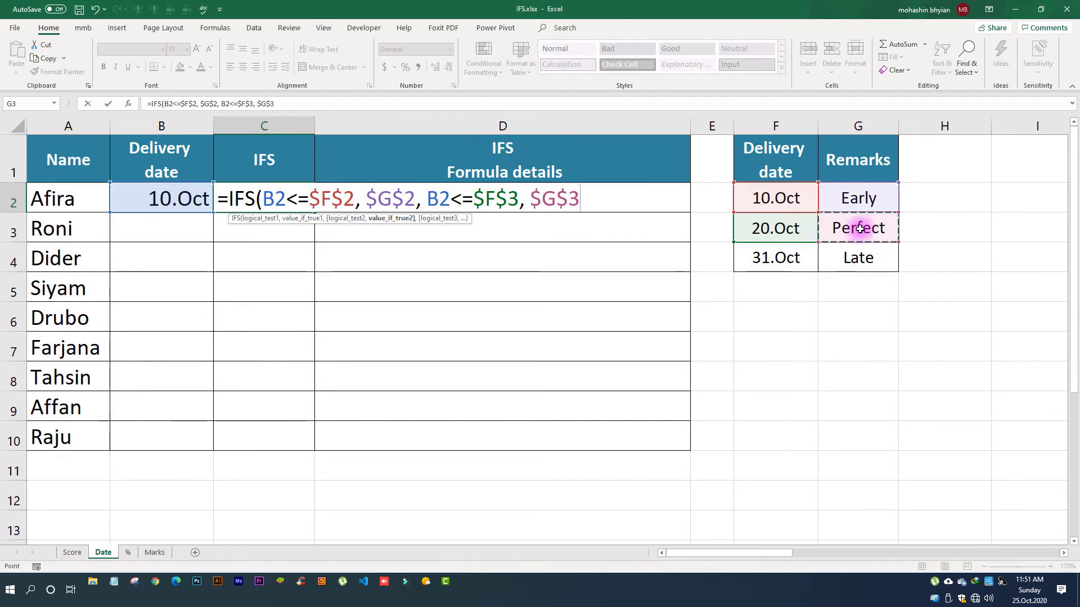
pyautogui.write(',')
# Step: Add the third condition B2<=$F$4 returning $G$4, and complete the IFS formula in C2
pyautogui.click(144, 201)
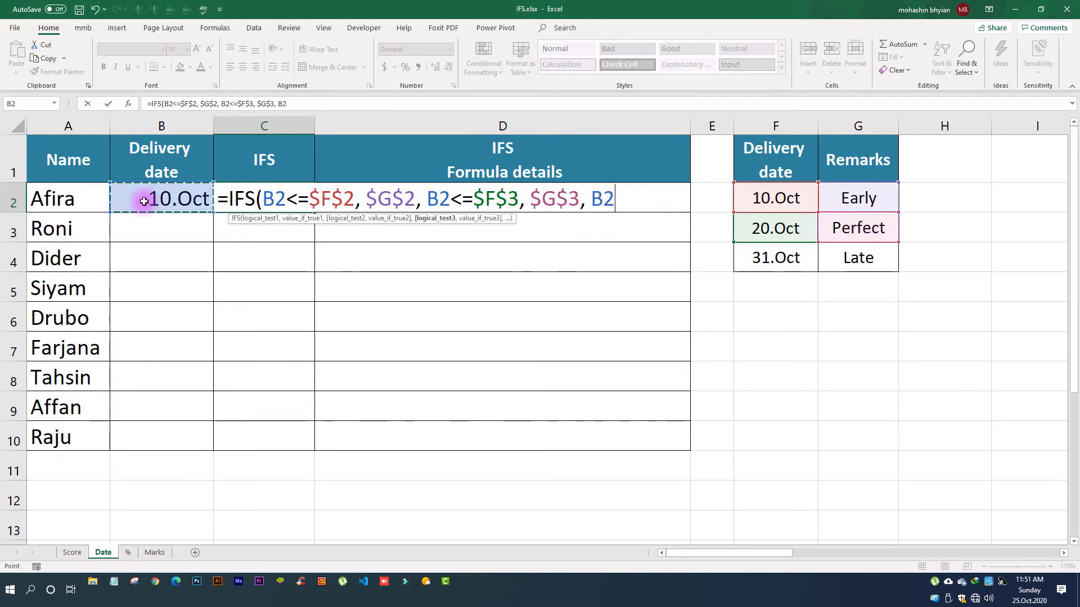
pyautogui.write('<=')
pyautogui.click(789, 260)
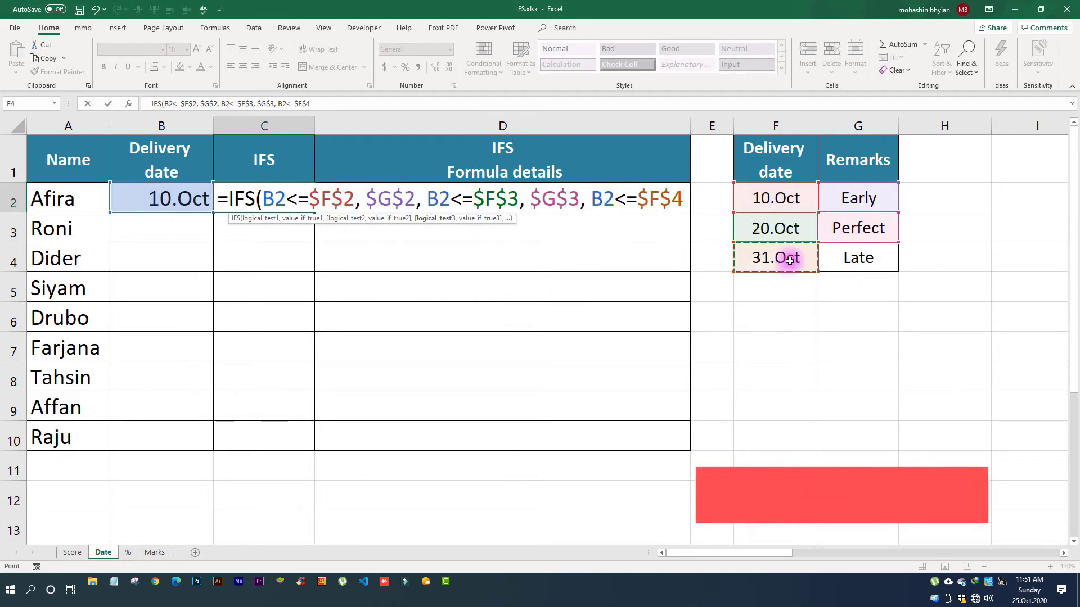
pyautogui.write(',')
pyautogui.click(861, 259)
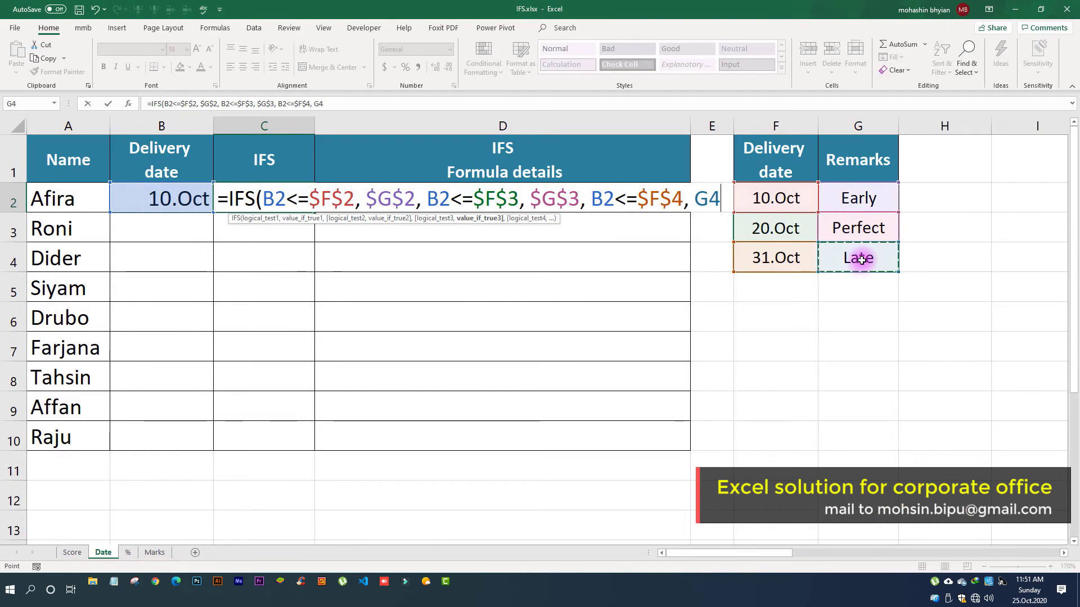
pyautogui.press('F4')
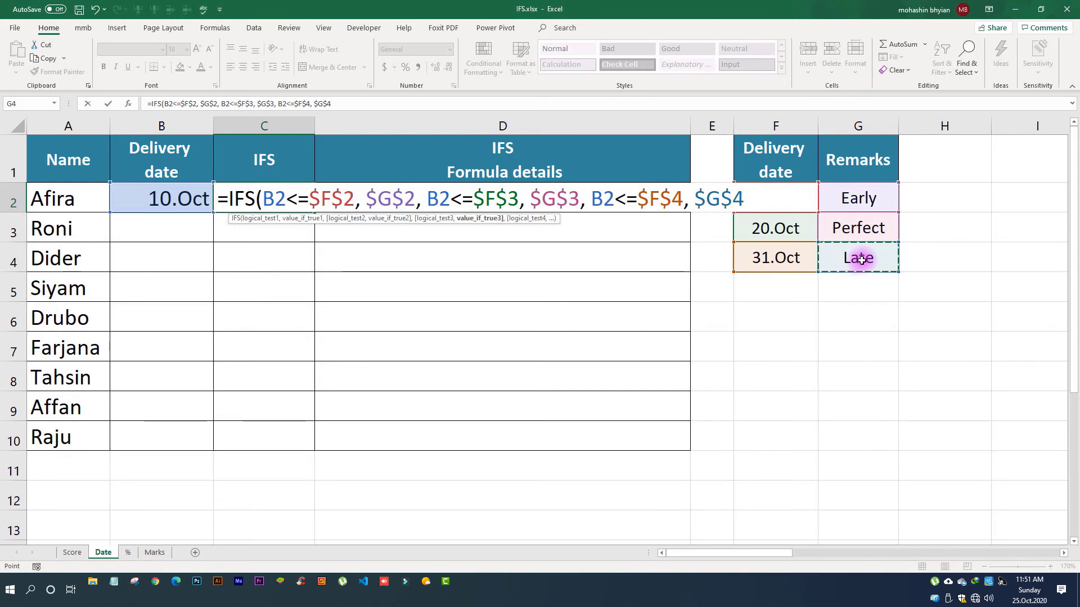
pyautogui.write(')')
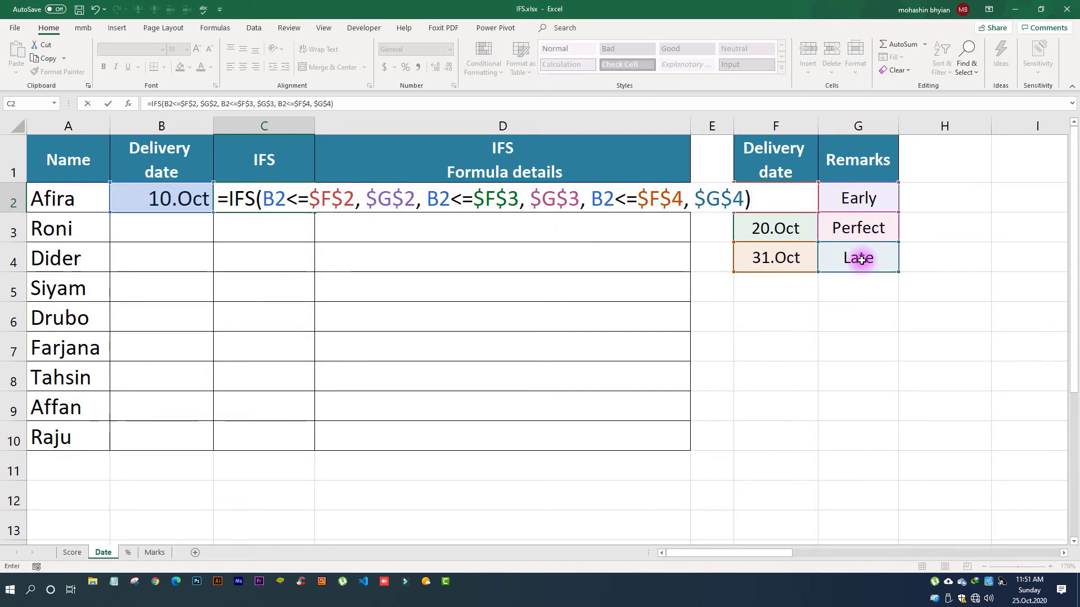
pyautogui.press('Return')
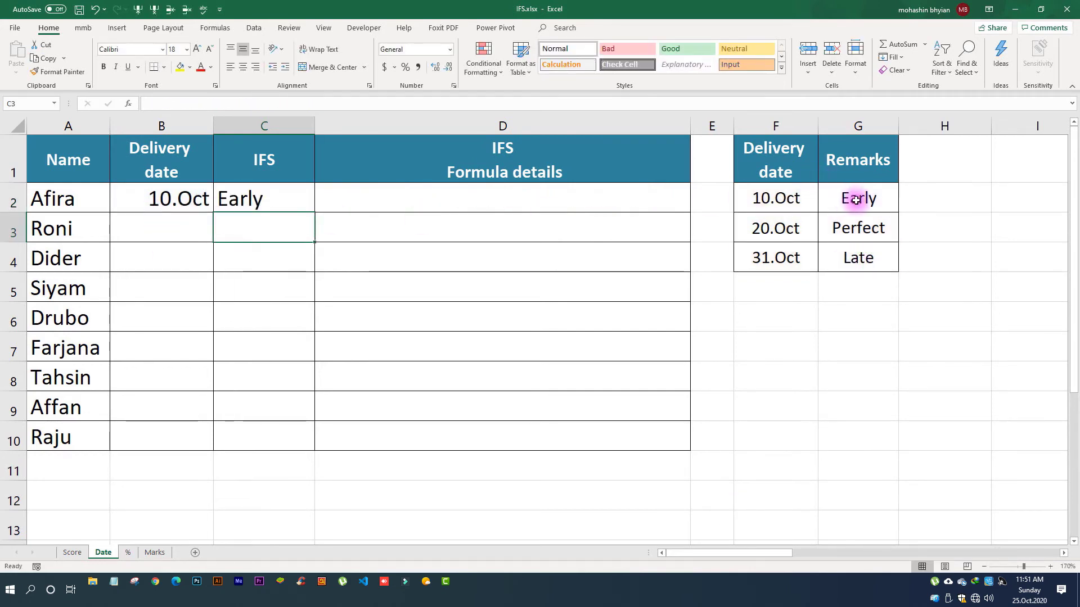
# Step: Test the IFS formula by entering 12.10.2020 and, after it, 20.10 as the delivery date in B2
pyautogui.click(141, 196)
pyautogui.write('12.10.2020')
pyautogui.press('Return')
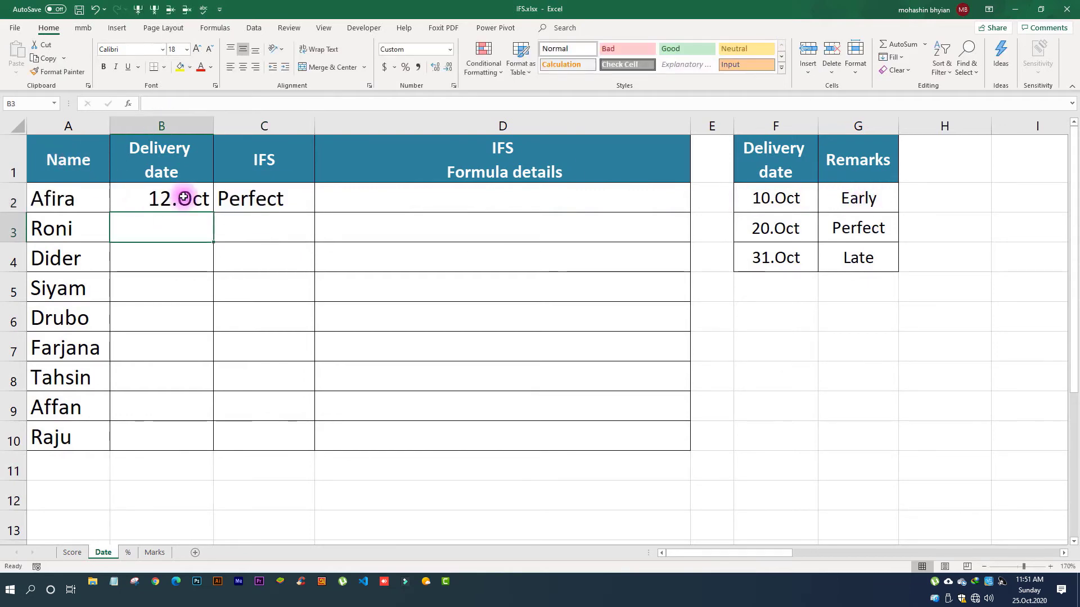
pyautogui.click(155, 206)
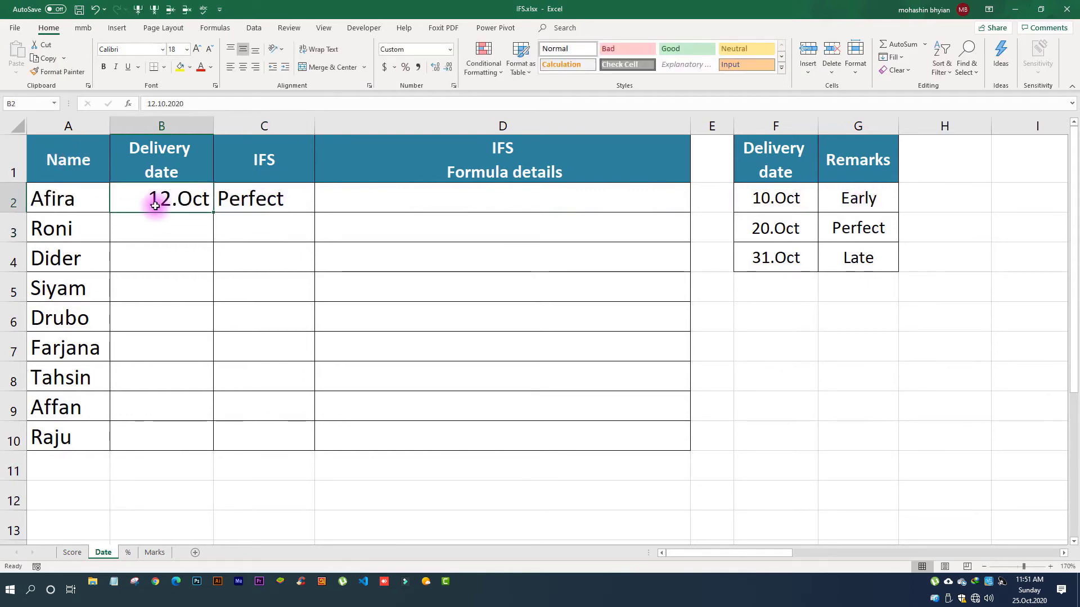
pyautogui.write('20.10')
# Step: Set the delivery date in B2 to 31.10 and fill the FORMULATEXT formula from D3 up into D2
pyautogui.click(155, 206)
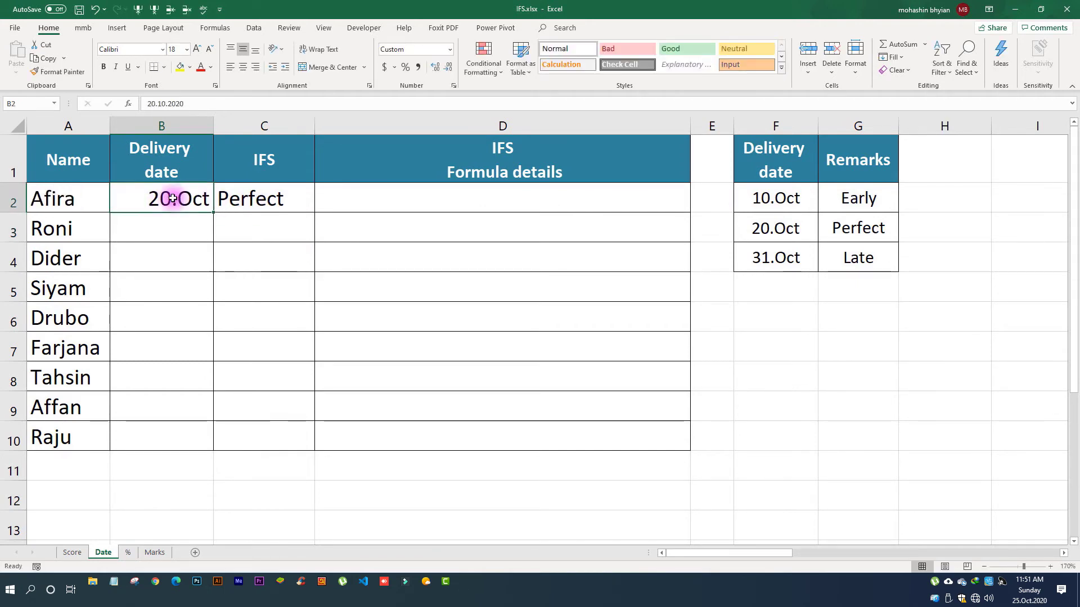
pyautogui.write('31')
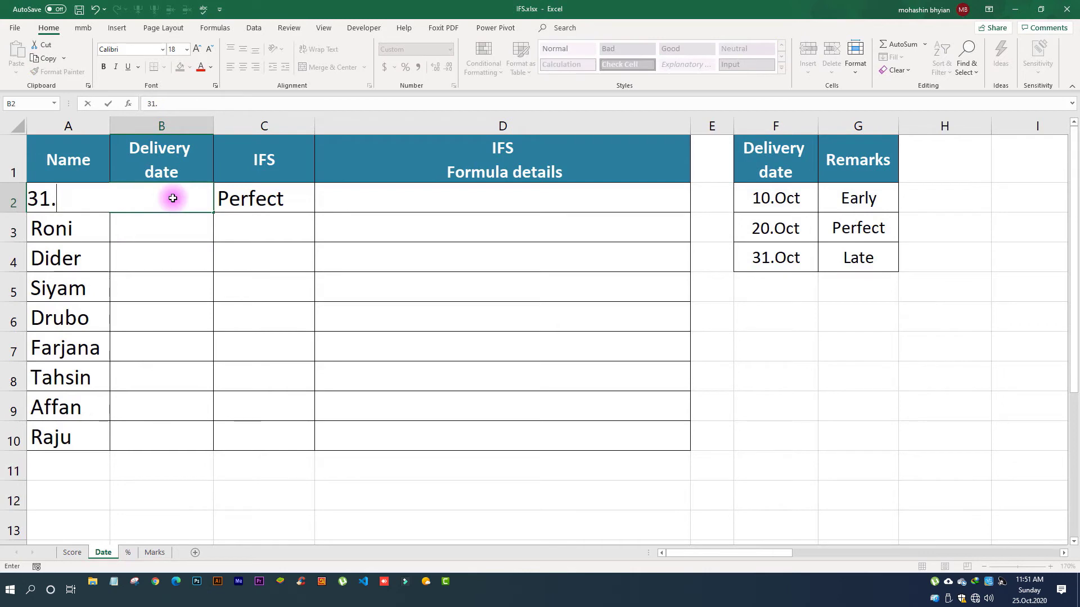
pyautogui.write('.10')
pyautogui.press('Return')
pyautogui.click(585, 226)
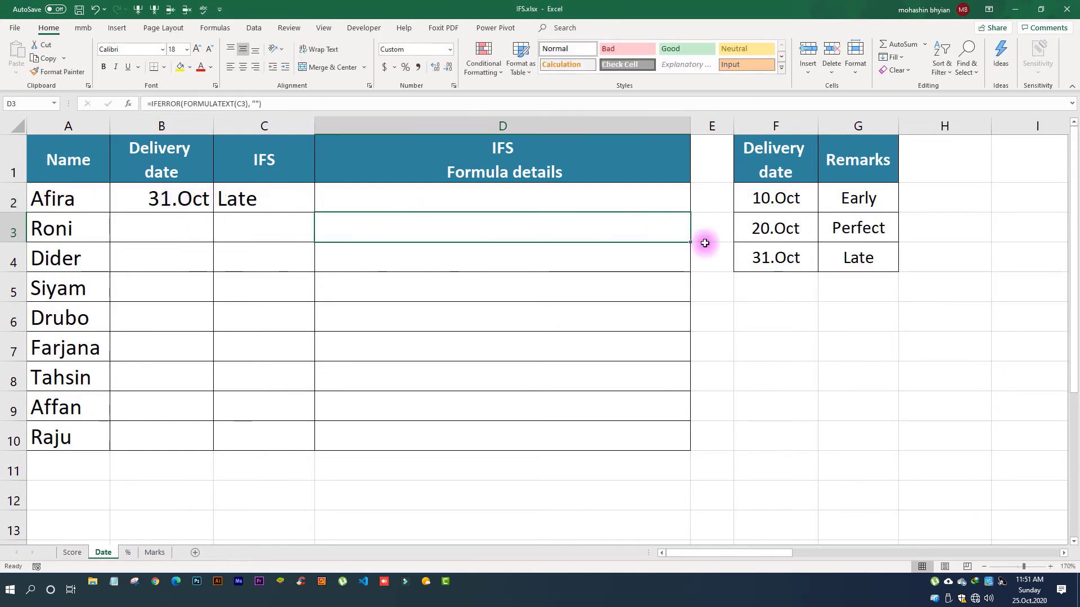
pyautogui.moveTo(692, 242); pyautogui.dragTo(684, 197)
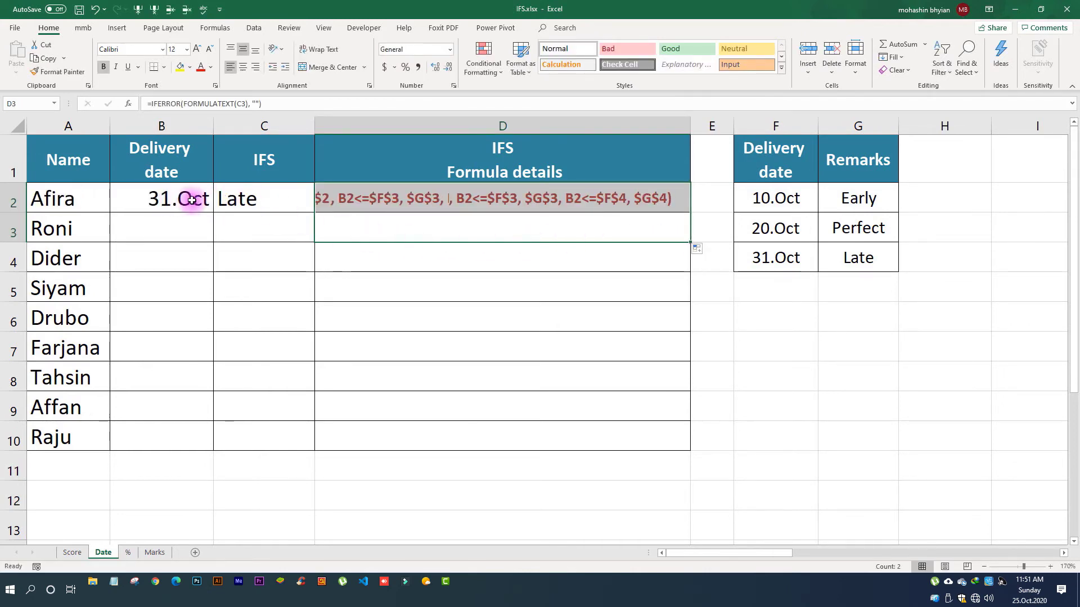
# Step: Enter 05.10 in B3 and 08.10 in B4, and extend this date series down to B10
pyautogui.click(203, 226)
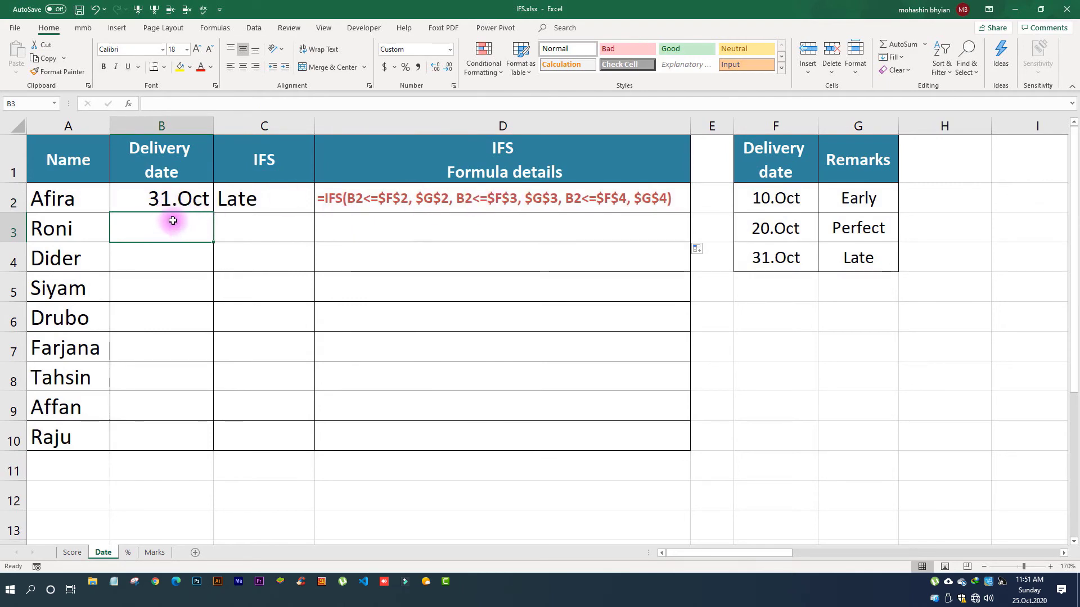
pyautogui.write('05.10')
pyautogui.press('Return')
pyautogui.write('08')
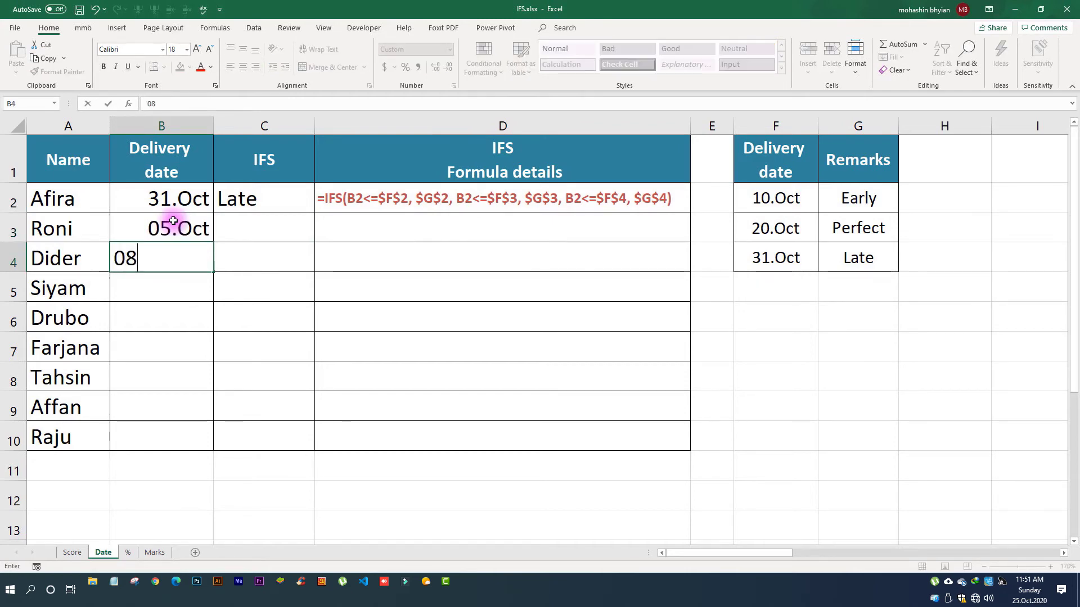
pyautogui.write('.10')
pyautogui.press('Return')
pyautogui.moveTo(174, 222); pyautogui.dragTo(175, 249)
pyautogui.doubleClick(214, 273)
# Step: Change the delivery dates to 20.10 in B6, 28.10 in B9 and 29.10 in B5
pyautogui.click(176, 322)
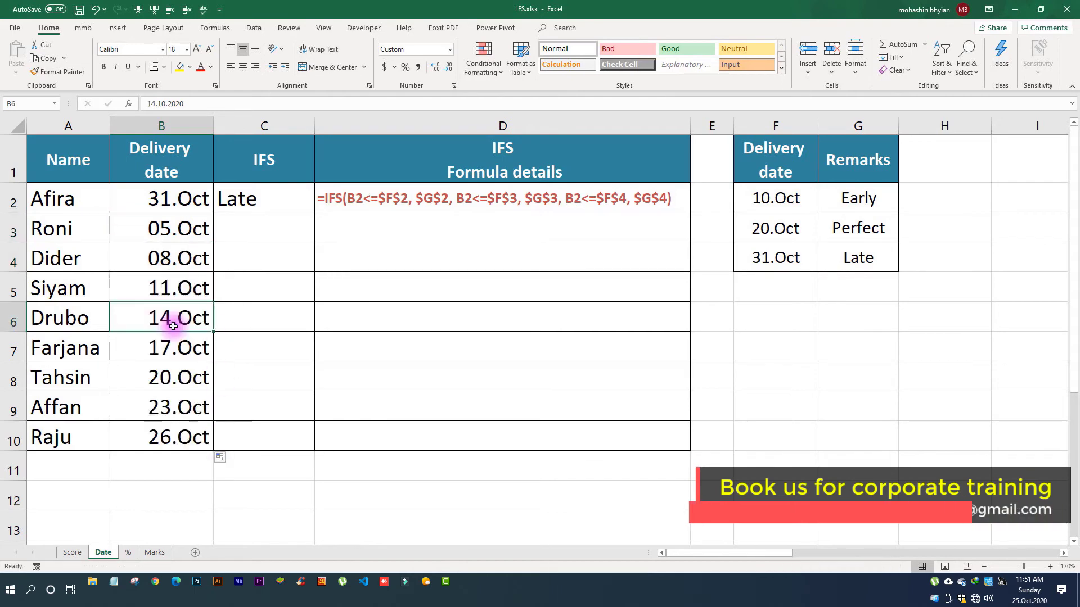
pyautogui.write('20.10')
pyautogui.press('Return')
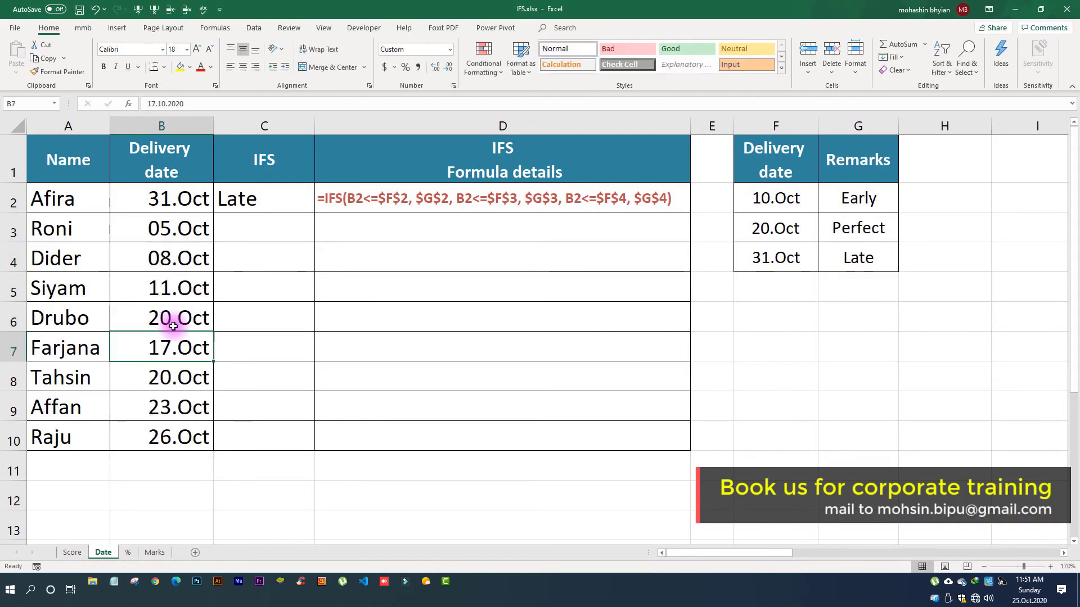
pyautogui.click(170, 410)
pyautogui.write('28.10')
pyautogui.press('Return')
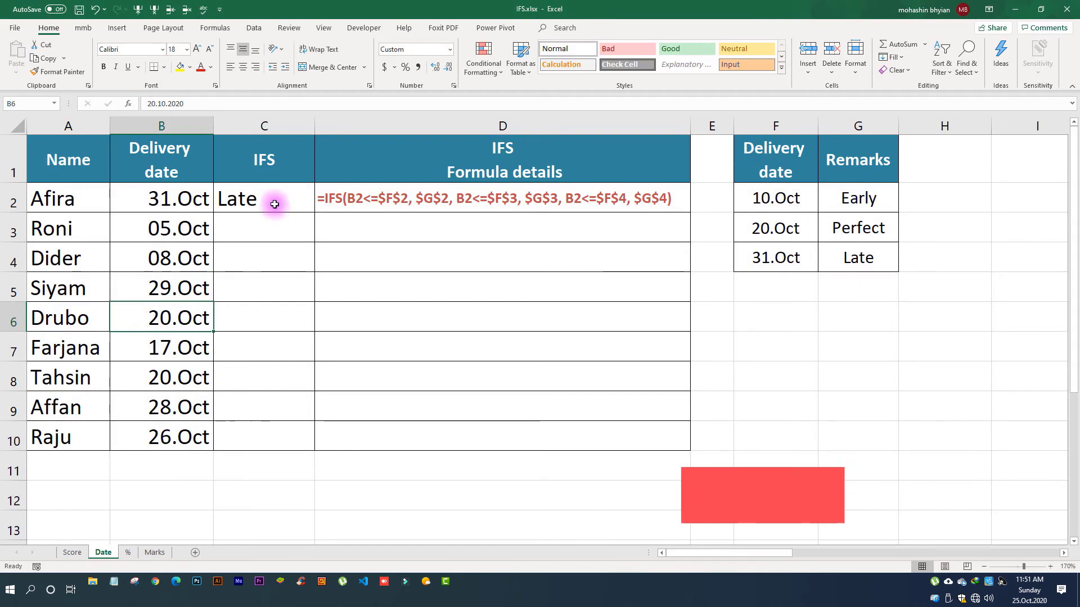
# Step: Fill the IFS formula from C2 down to C10
pyautogui.click(277, 203)
pyautogui.moveTo(318, 209); pyautogui.dragTo(313, 451)
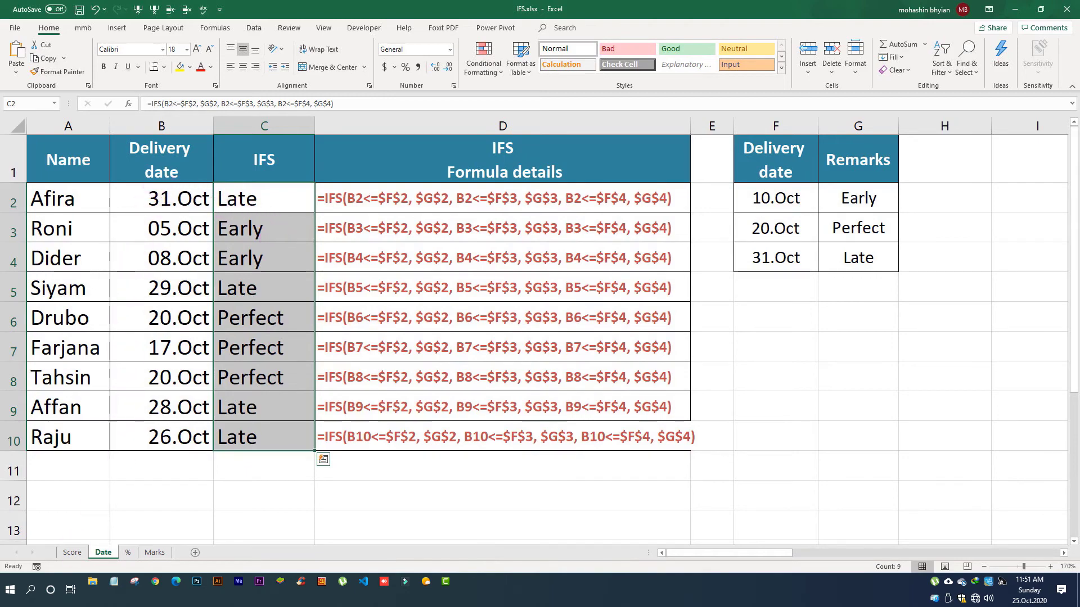
# Step: Enter NO for Error Handing in cell L6 of the Notice table on the Score sheet
pyautogui.click(72, 552)
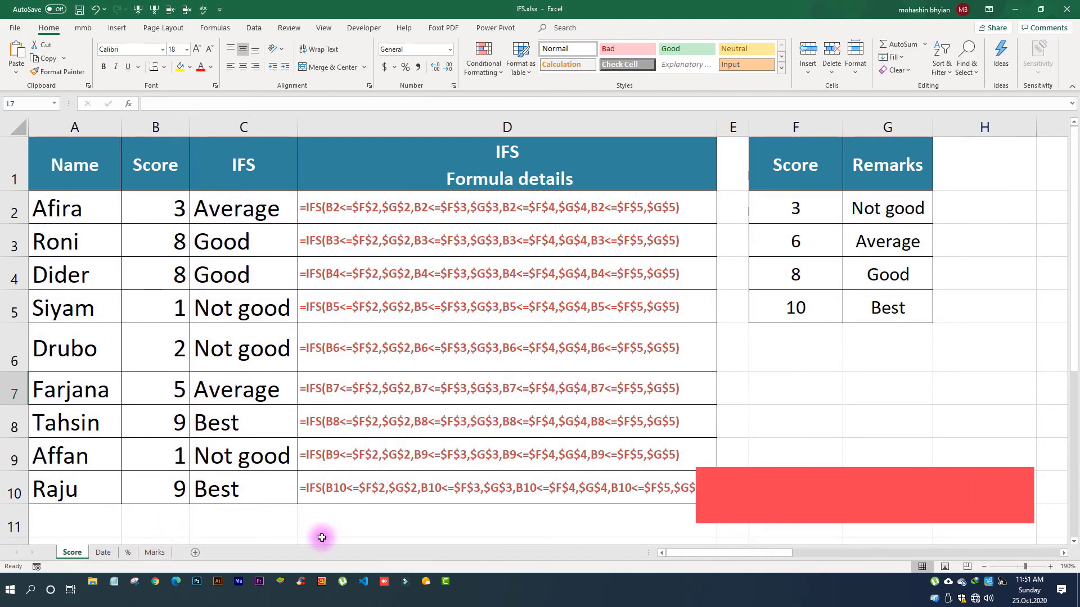
pyautogui.moveTo(686, 555); pyautogui.dragTo(782, 481)
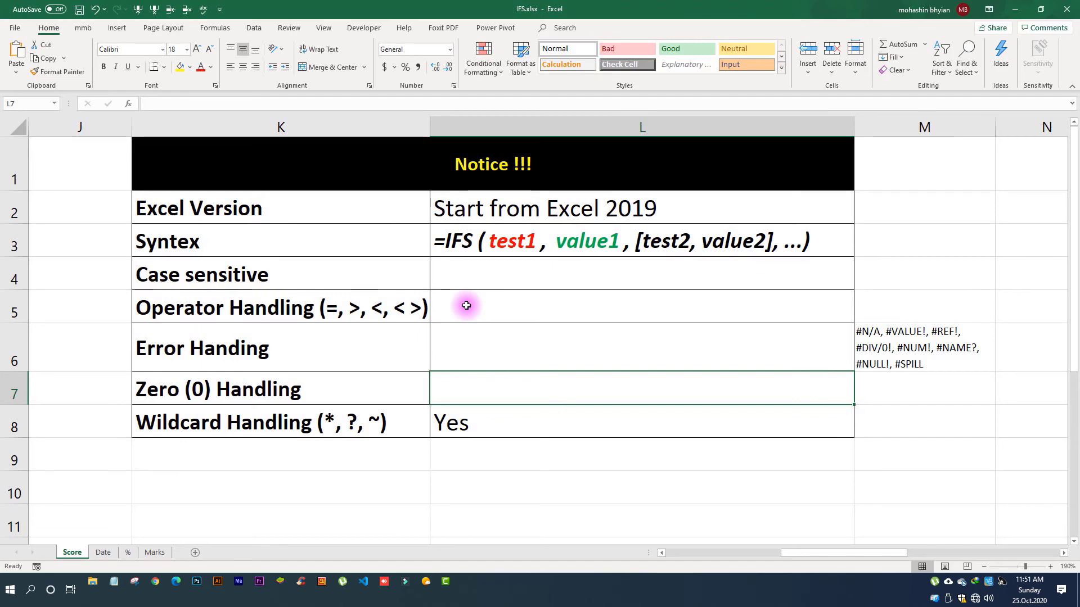
pyautogui.click(490, 349)
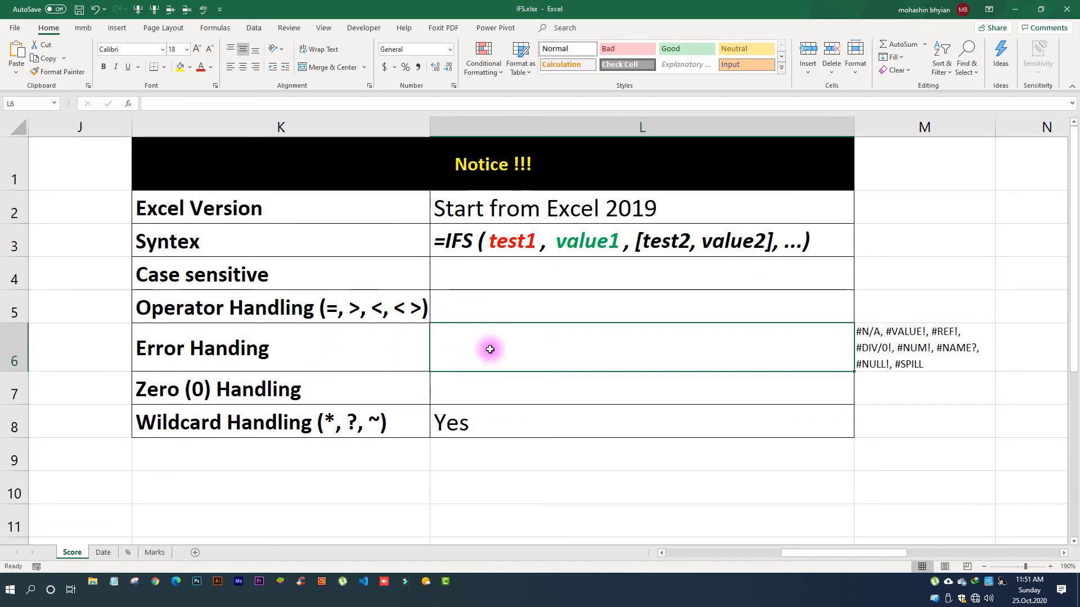
pyautogui.press('Return')
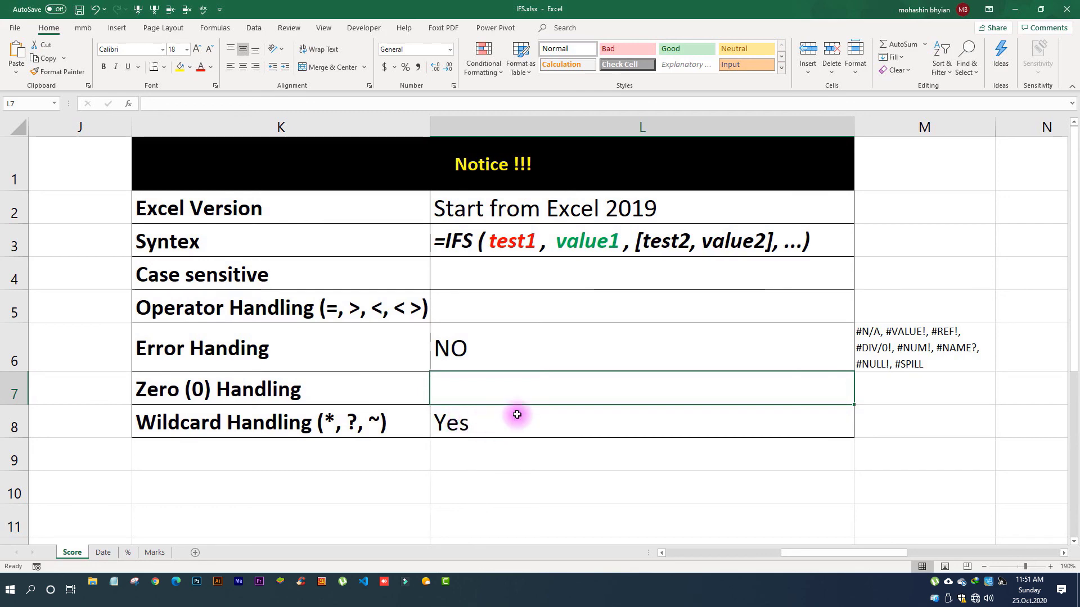
# Step: Review the Quiz list on the Score sheet and the salary and bonus percentage tables on the % sheet
pyautogui.moveTo(789, 552); pyautogui.dragTo(910, 552)
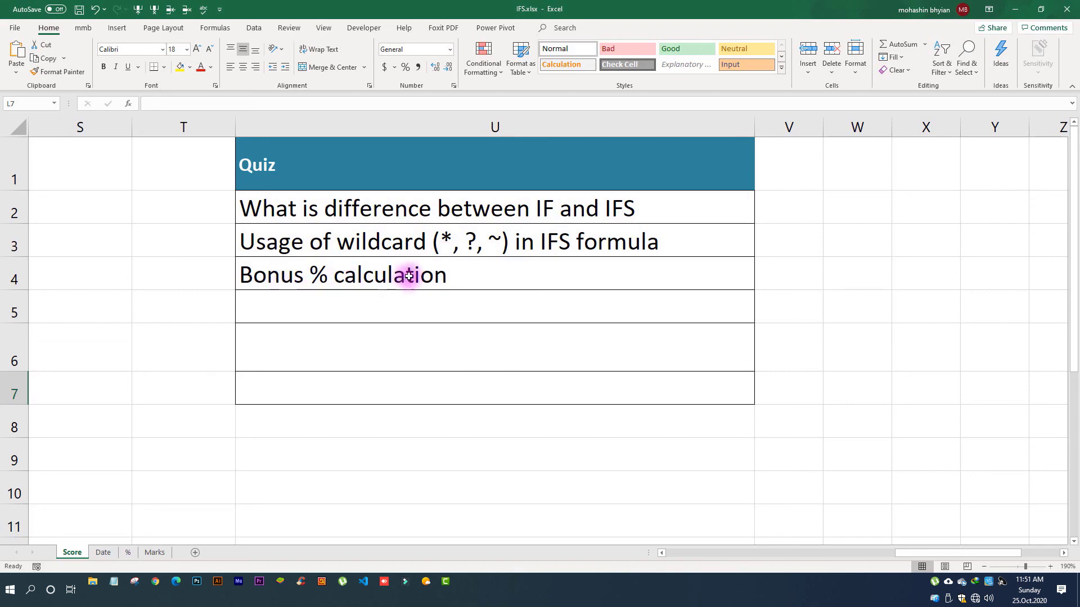
pyautogui.click(130, 553)
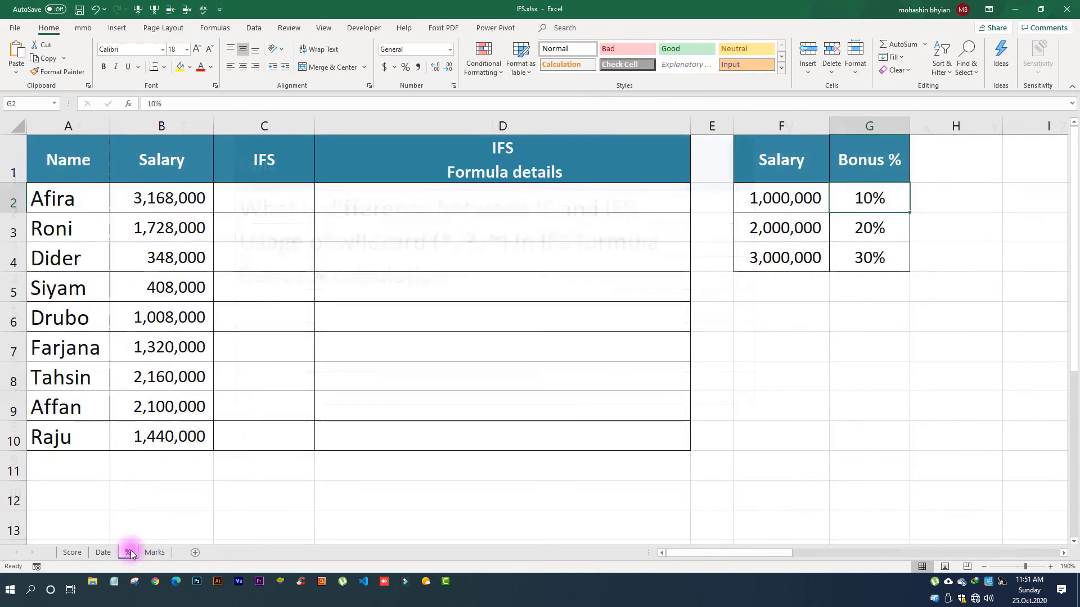
pyautogui.moveTo(176, 159); pyautogui.dragTo(176, 434)
pyautogui.moveTo(280, 196); pyautogui.dragTo(277, 433)
pyautogui.click(765, 169)
pyautogui.moveTo(853, 162); pyautogui.dragTo(887, 256)
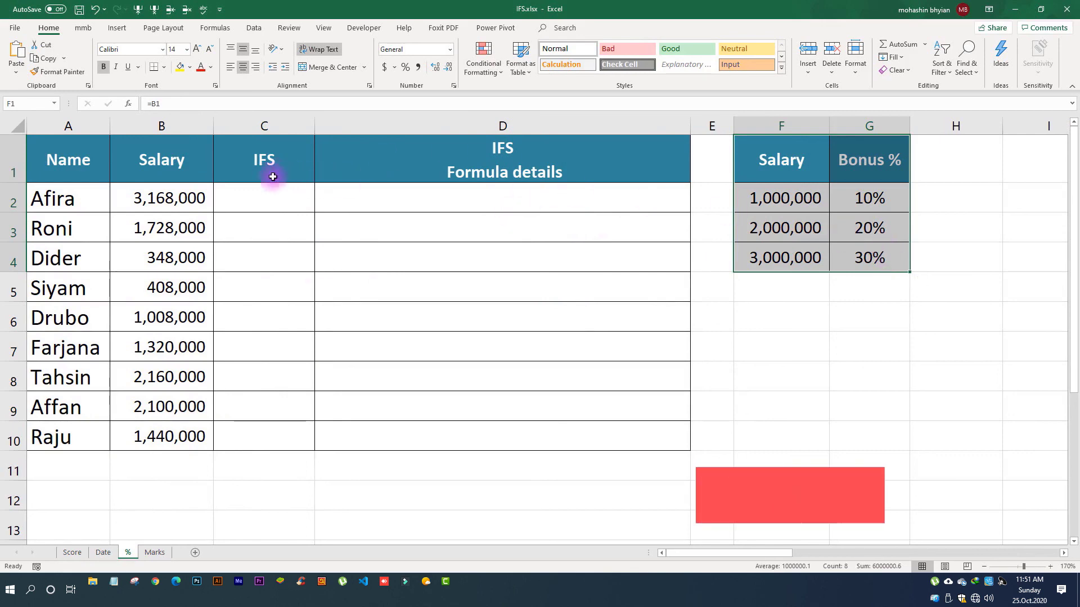
pyautogui.click(72, 553)
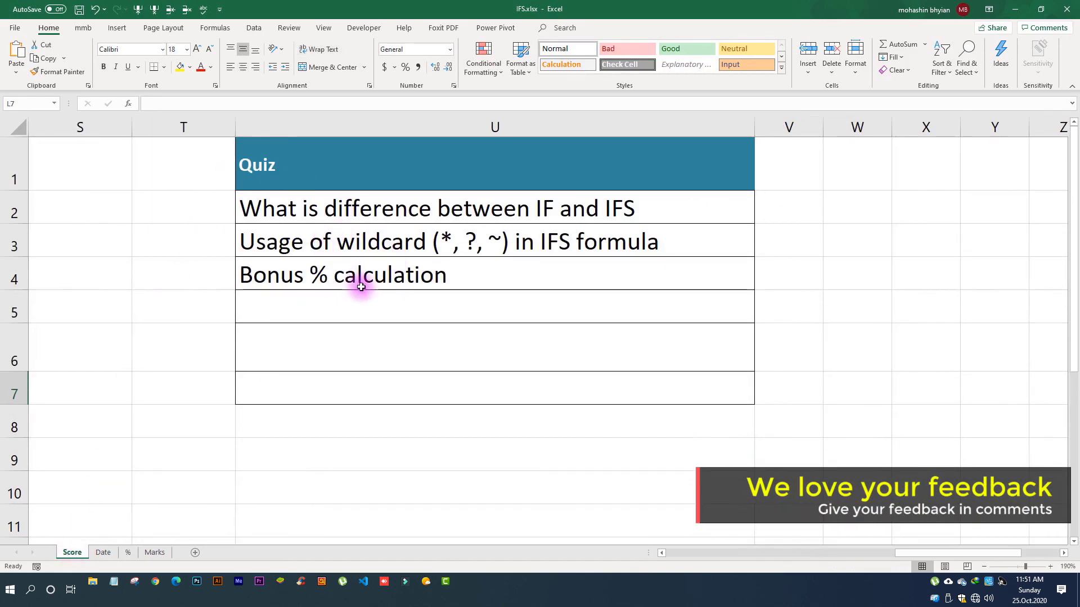